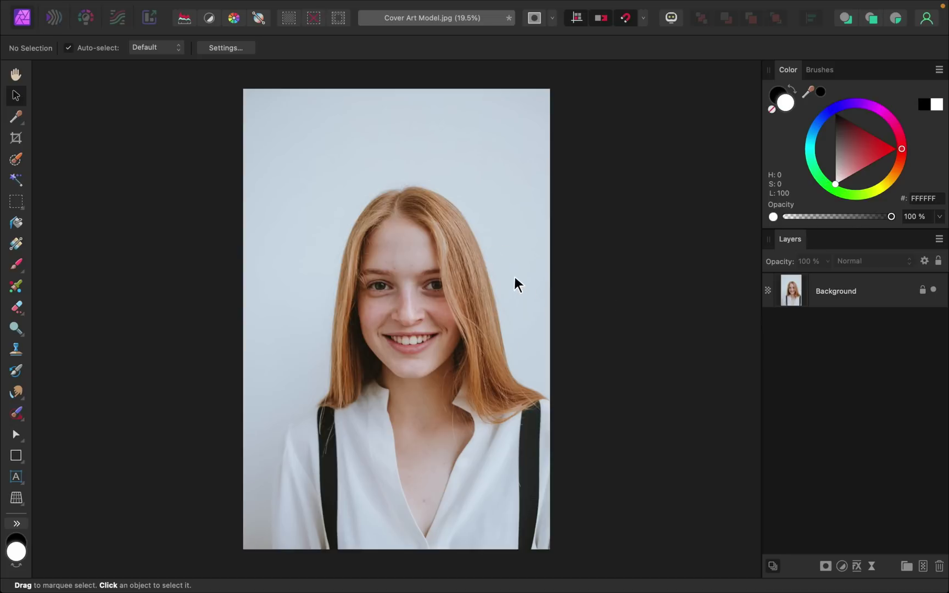
# Set the crop to a custom 1 x 1 ratio with a Diagonals guide overlay
pyautogui.click(16, 141)
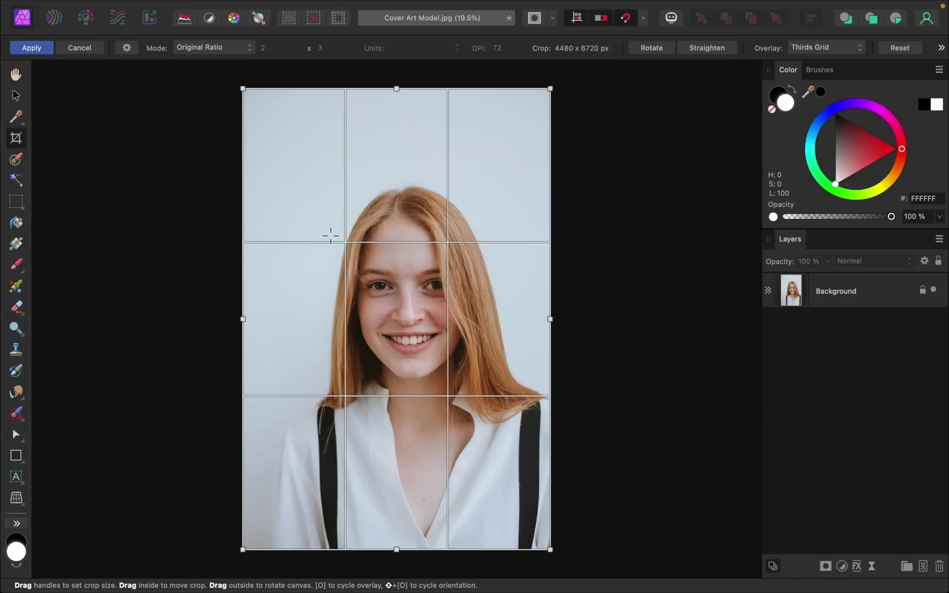
pyautogui.click(233, 47)
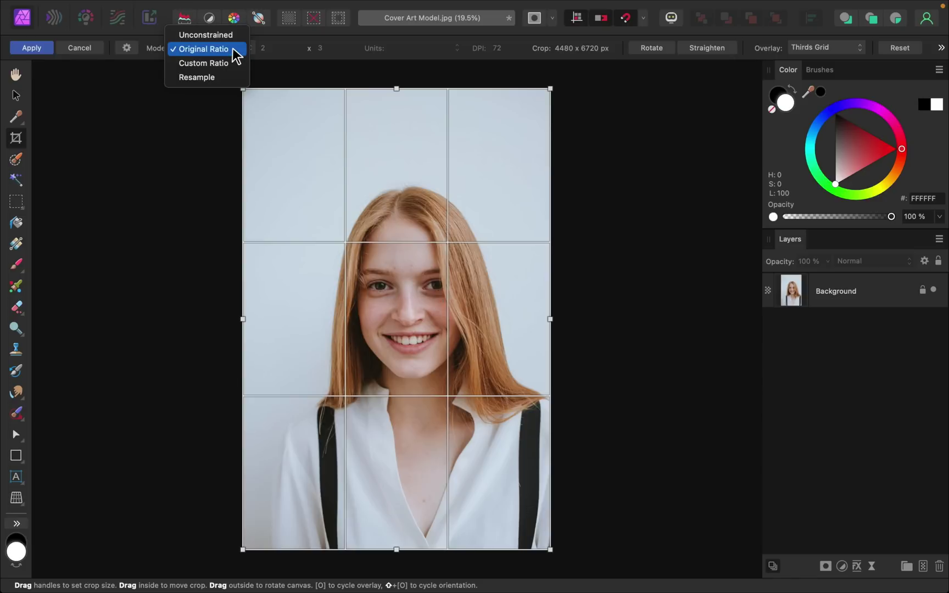
pyautogui.click(233, 65)
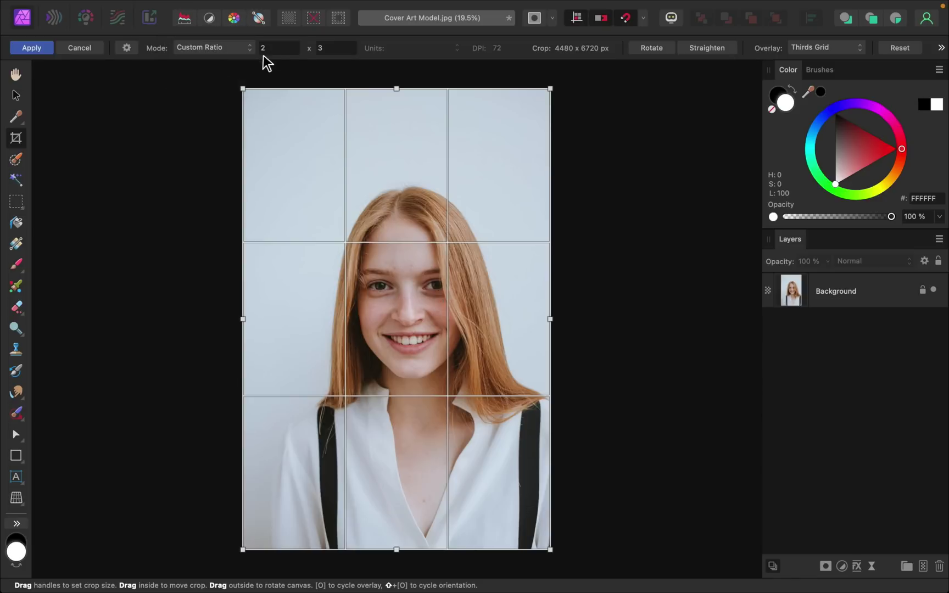
pyautogui.write('1')
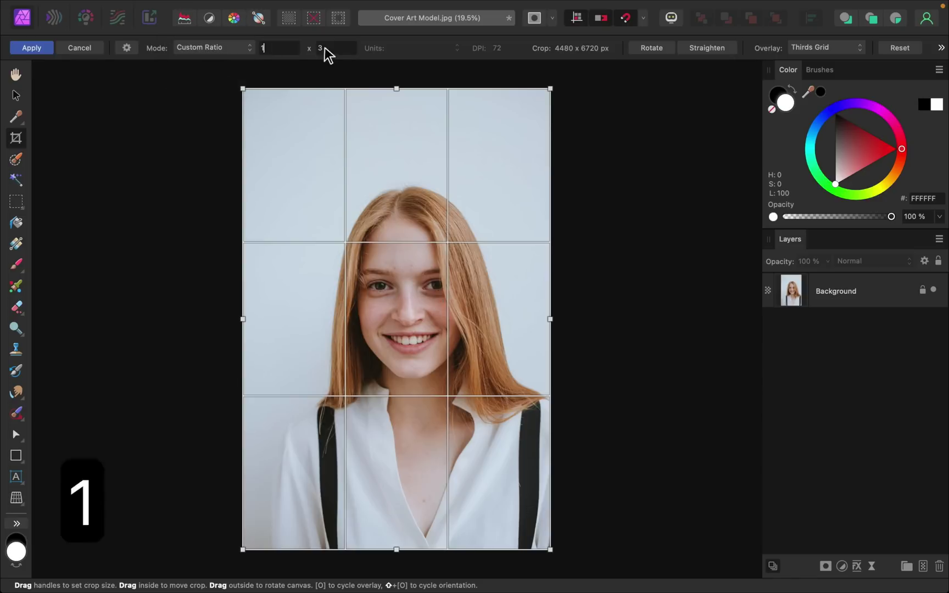
pyautogui.click(329, 47)
pyautogui.write('1')
pyautogui.press('Return')
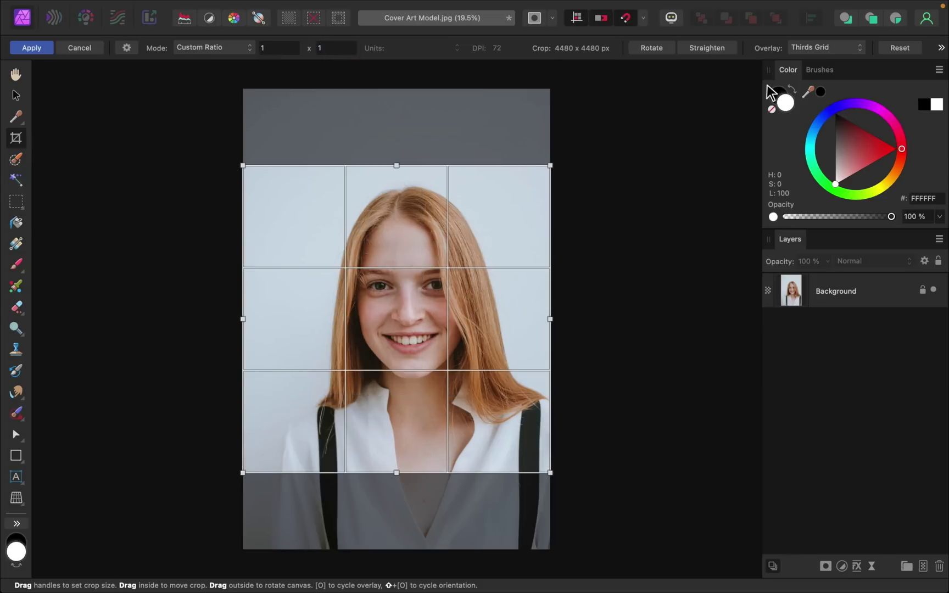
pyautogui.click(828, 48)
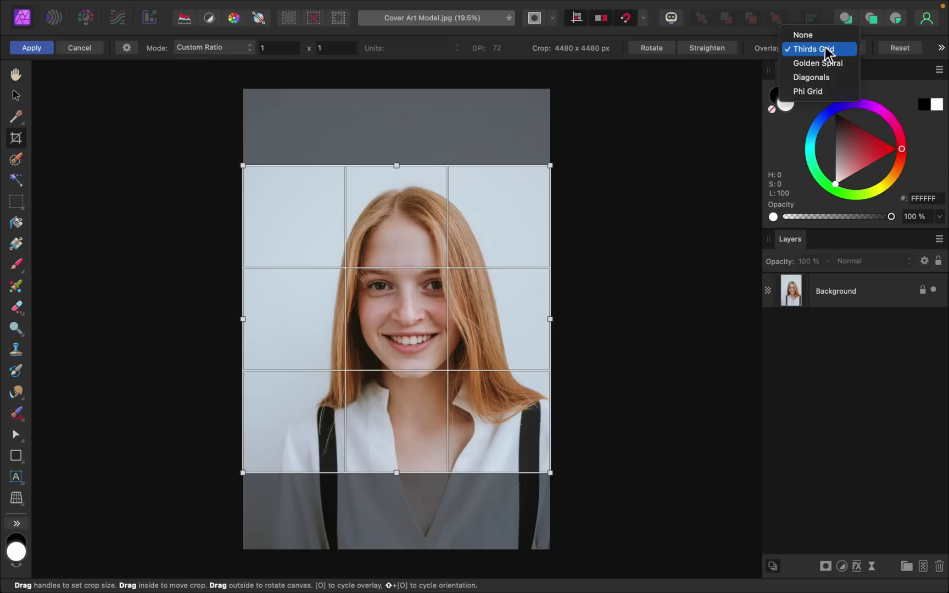
pyautogui.click(828, 76)
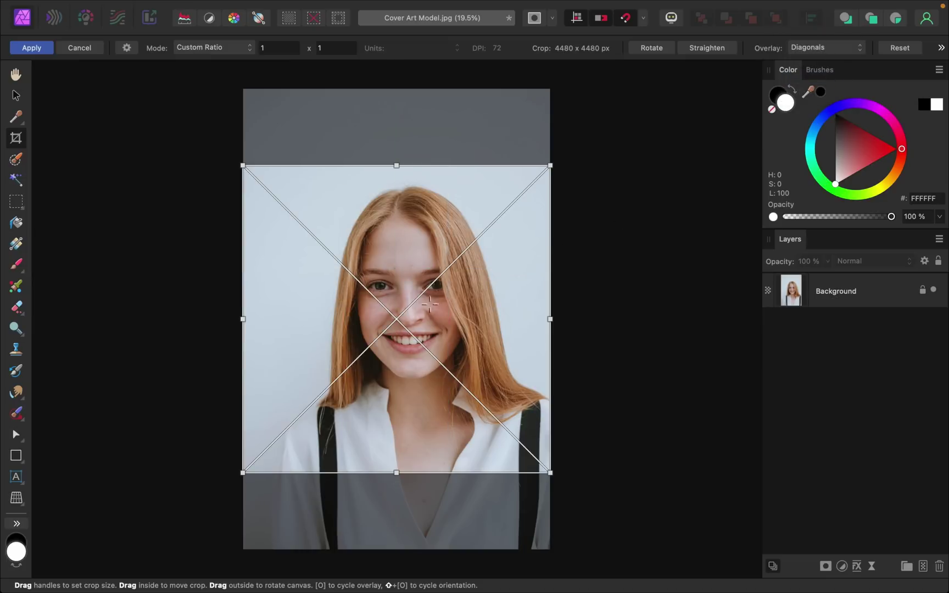
# Frame the square crop tightly on the woman's face and hair and apply it at 3302 px
pyautogui.moveTo(447, 322); pyautogui.dragTo(452, 323)
pyautogui.moveTo(395, 315); pyautogui.dragTo(394, 316)
pyautogui.moveTo(241, 471); pyautogui.dragTo(266, 450)
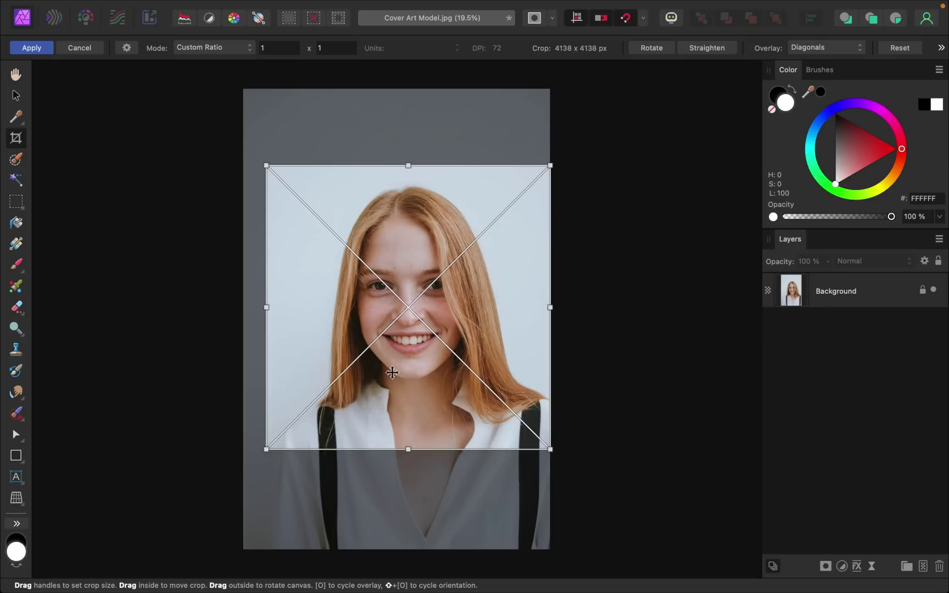
pyautogui.moveTo(265, 450); pyautogui.dragTo(306, 381)
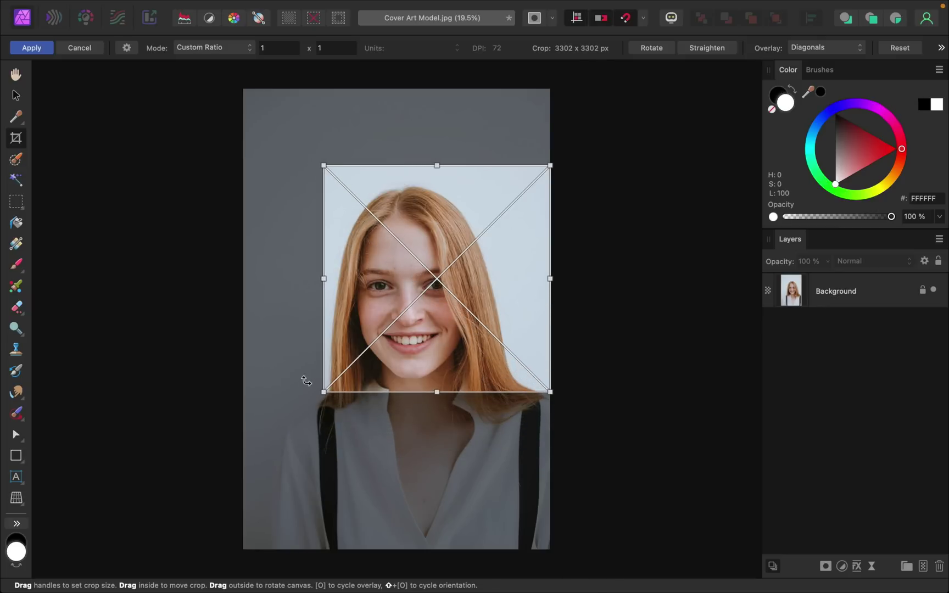
pyautogui.moveTo(482, 177); pyautogui.dragTo(454, 188)
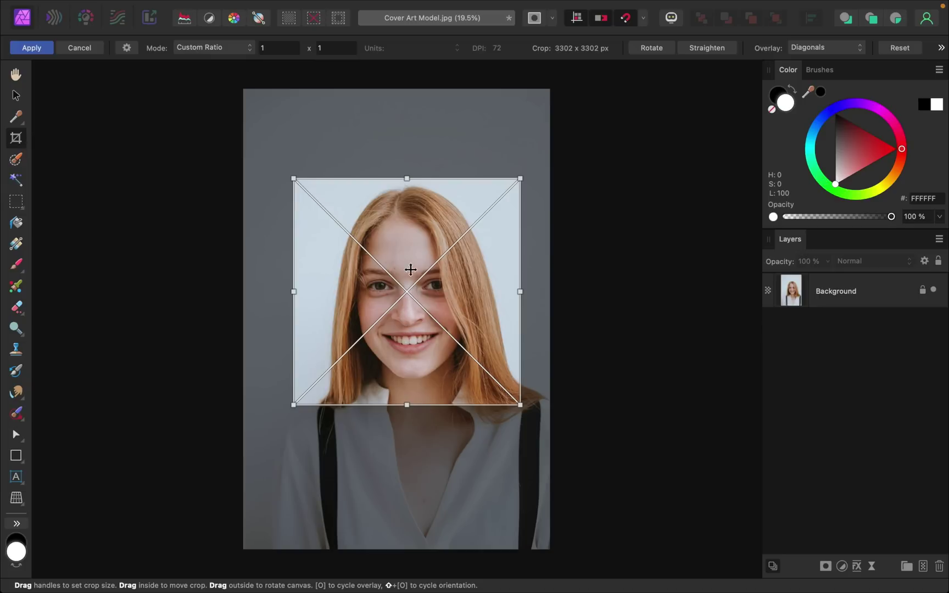
pyautogui.moveTo(413, 230); pyautogui.dragTo(413, 231)
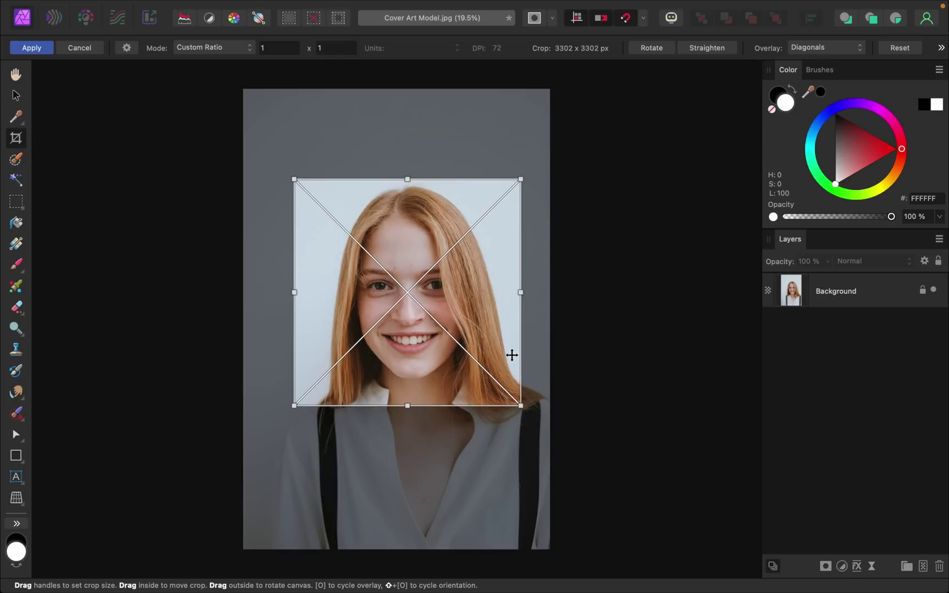
pyautogui.click(42, 49)
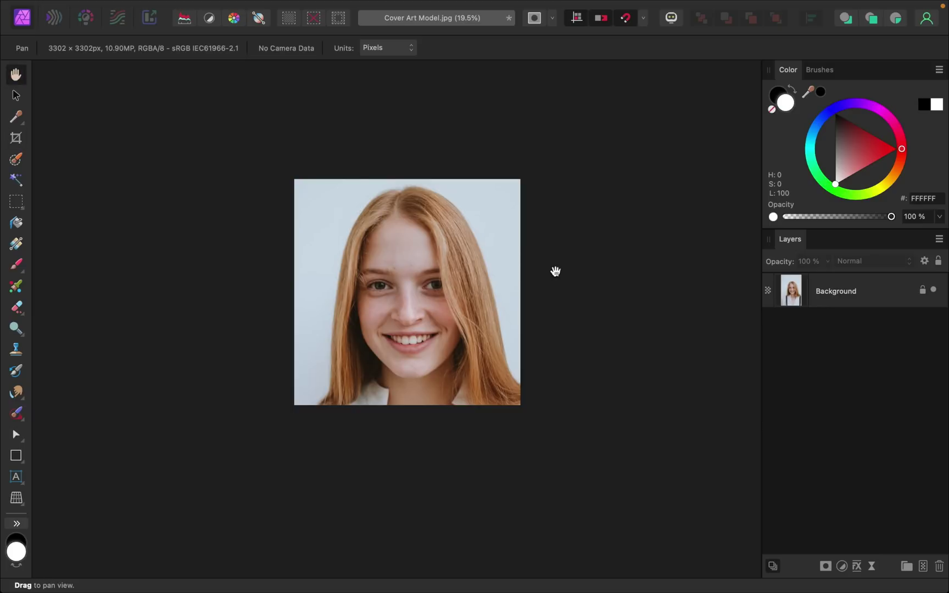
# Fit the image in the window and draw a white 1651 x 3302 px rectangle over the right half
pyautogui.press('super+0')
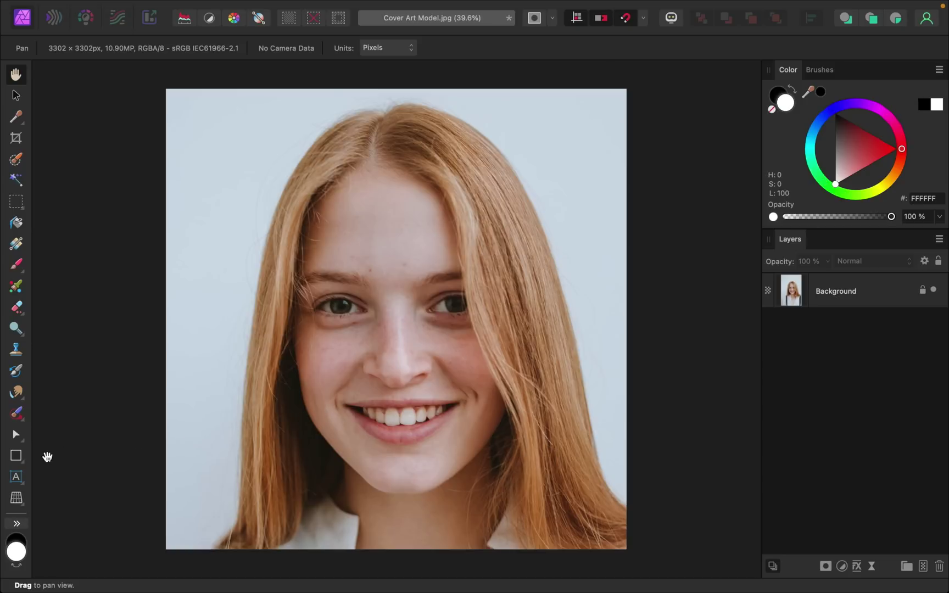
pyautogui.click(17, 458)
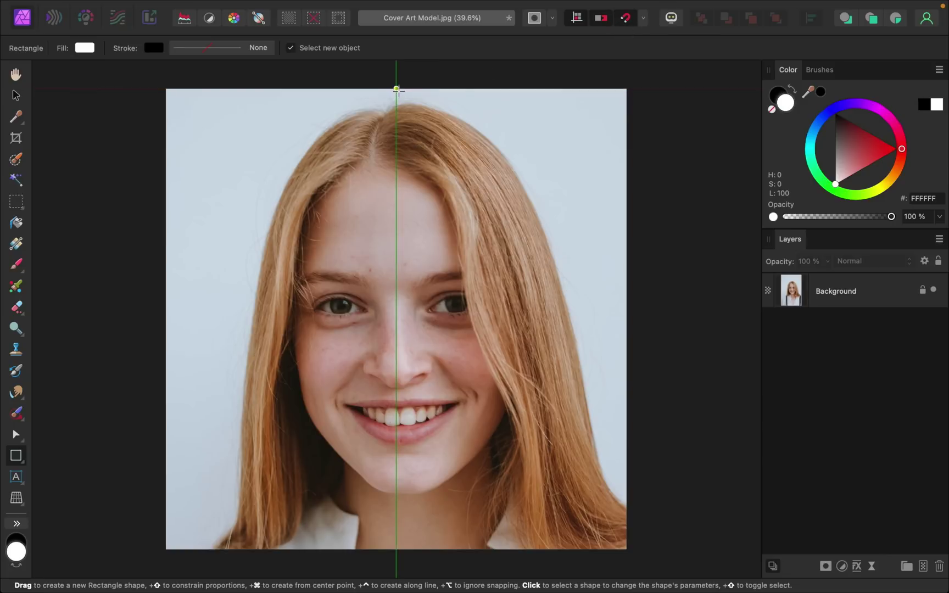
pyautogui.moveTo(396, 89); pyautogui.dragTo(627, 552)
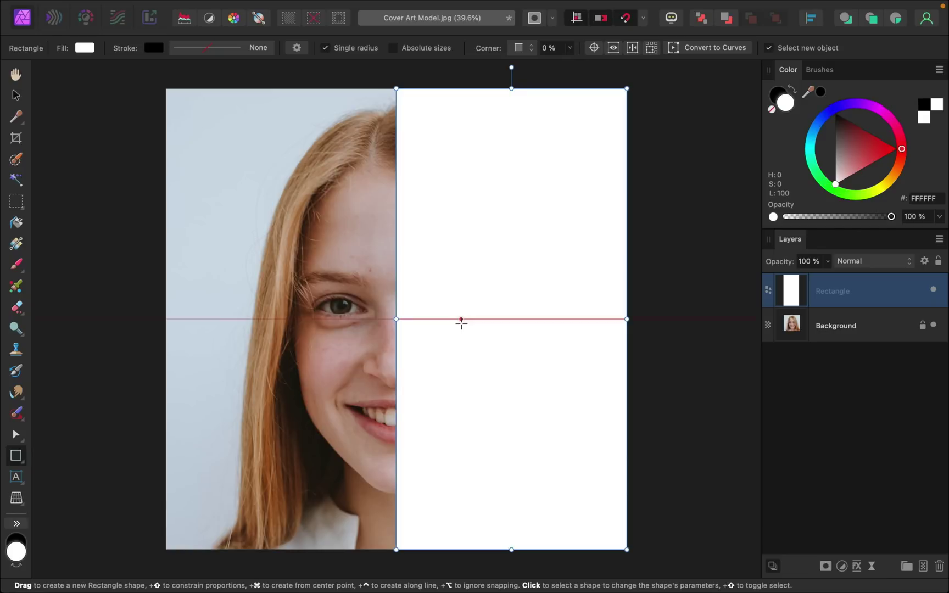
# Add artistic text reading MAKE, FANCY, COVER, ART on four separate lines on the white half
pyautogui.click(15, 477)
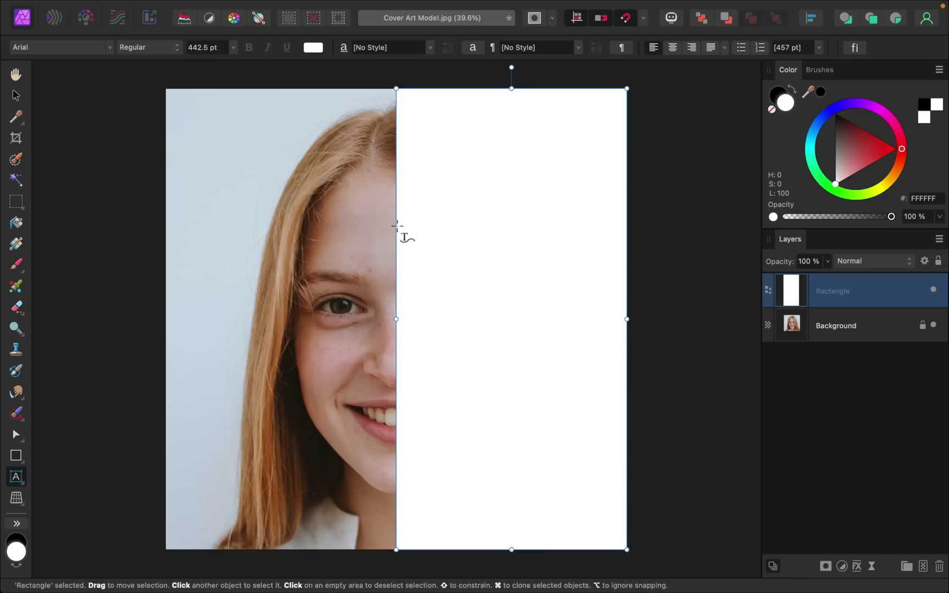
pyautogui.moveTo(417, 178); pyautogui.dragTo(440, 231)
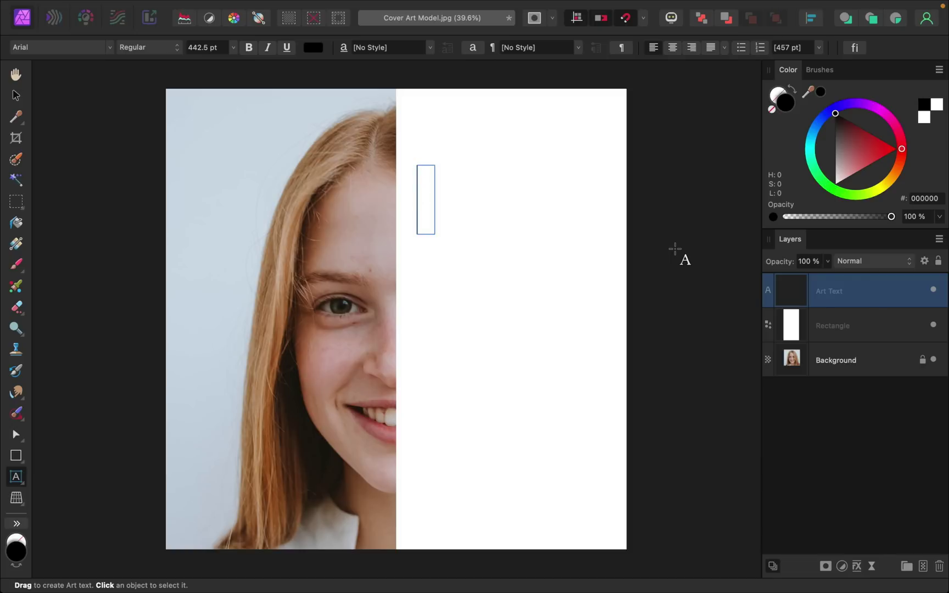
pyautogui.write('MAKE')
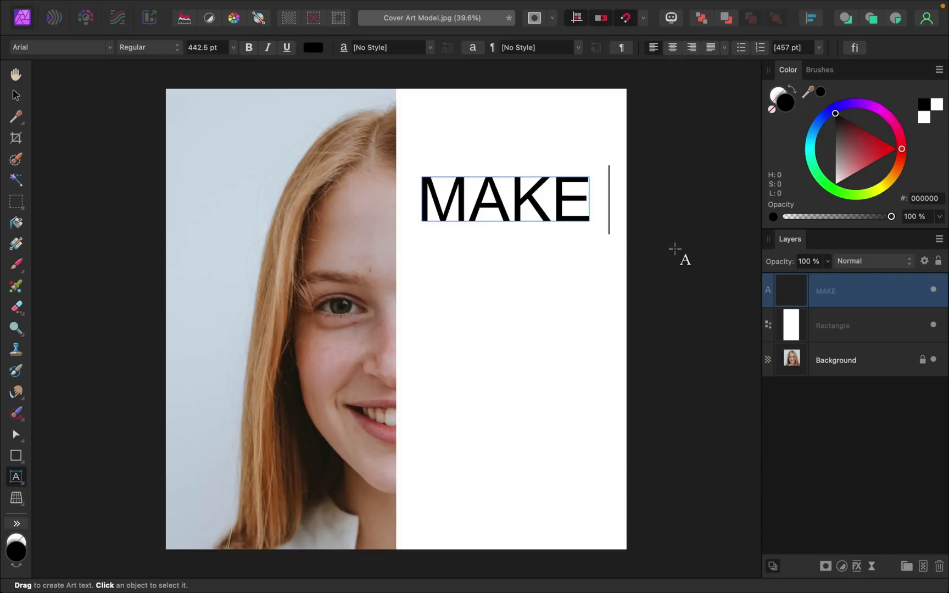
pyautogui.press('BackSpace')
pyautogui.press('Return')
pyautogui.write('FANC')
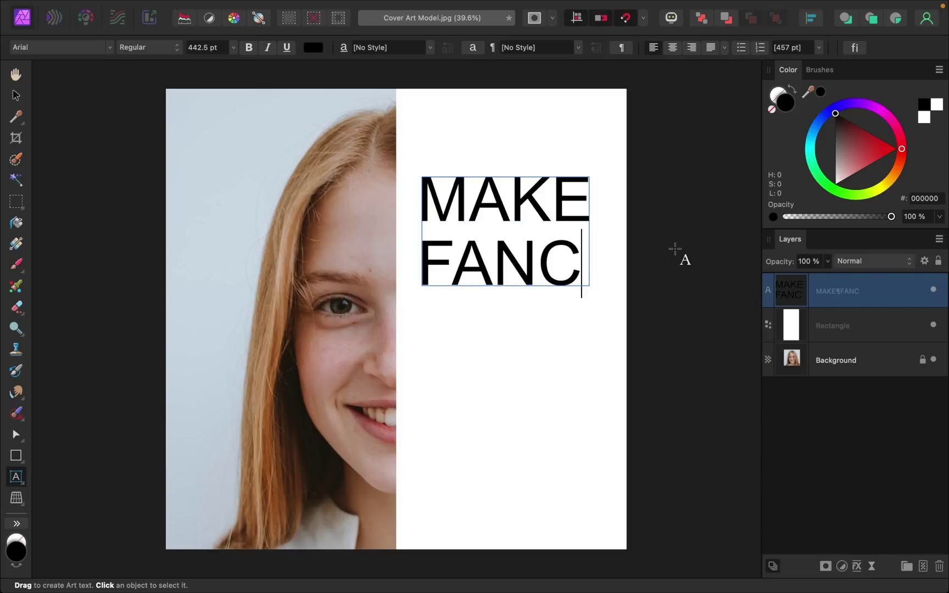
pyautogui.write('Y')
pyautogui.press('Return')
pyautogui.write('COVER')
pyautogui.press('Return')
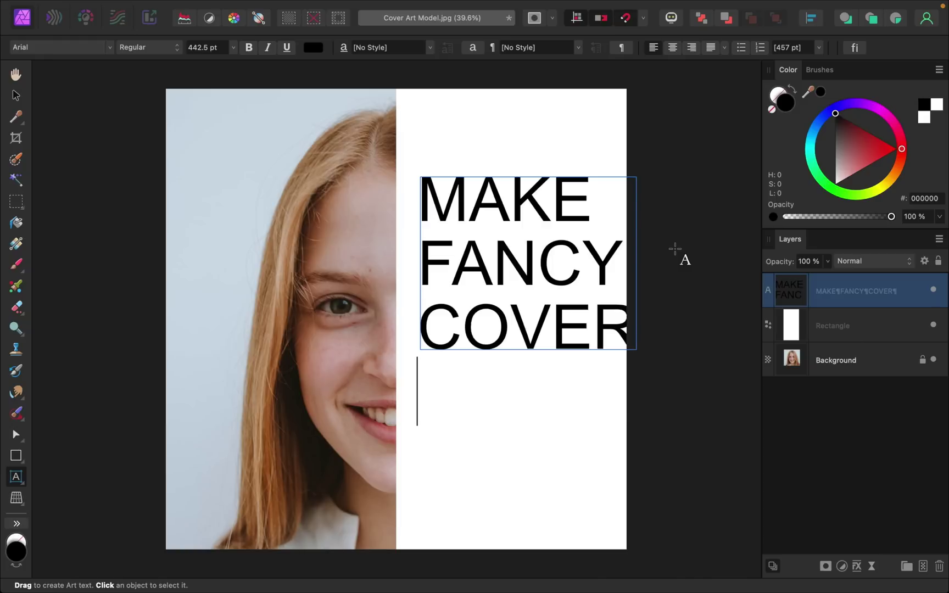
pyautogui.write('ART')
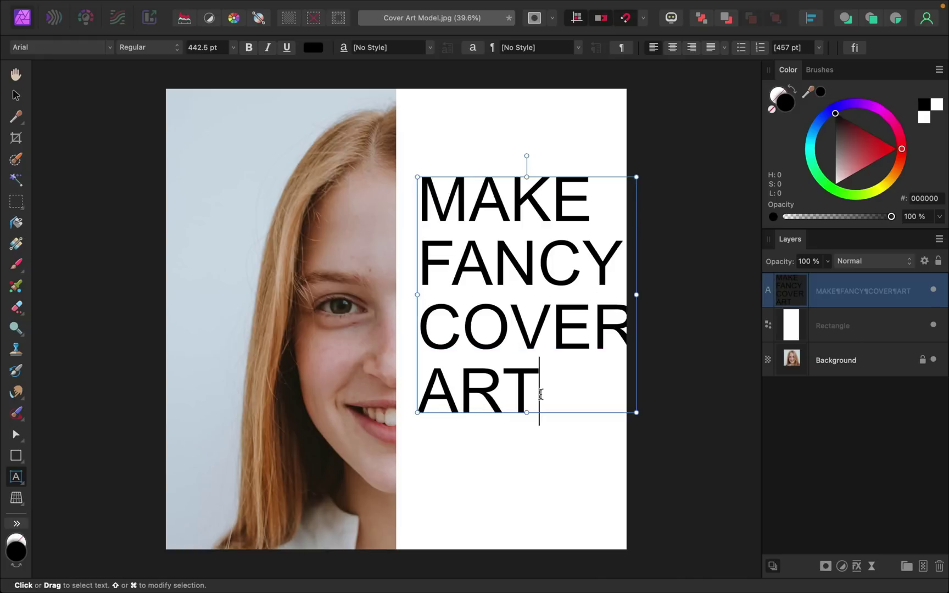
# Select all four lines of cover text and change the font family to Anton
pyautogui.moveTo(540, 395); pyautogui.dragTo(401, 204)
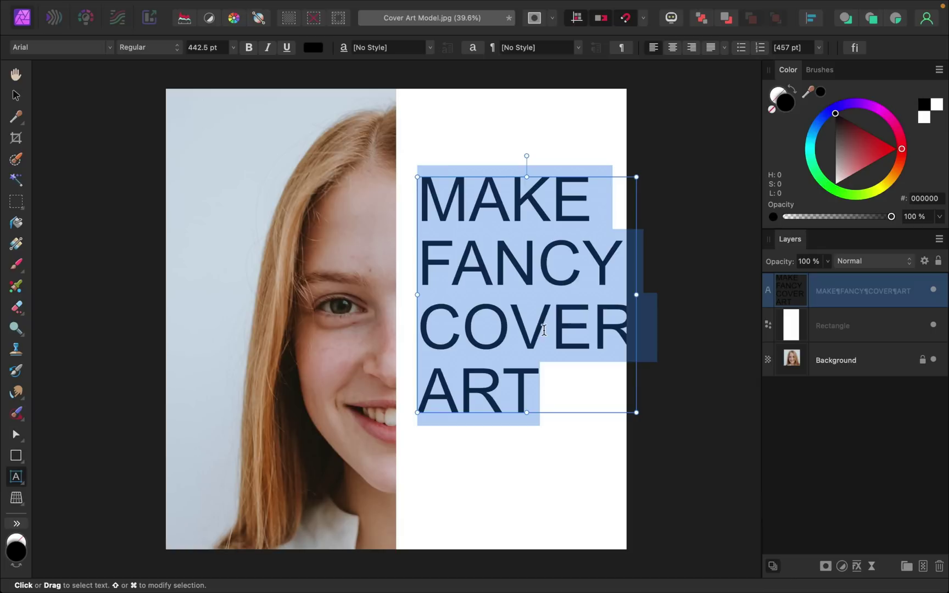
pyautogui.click(110, 48)
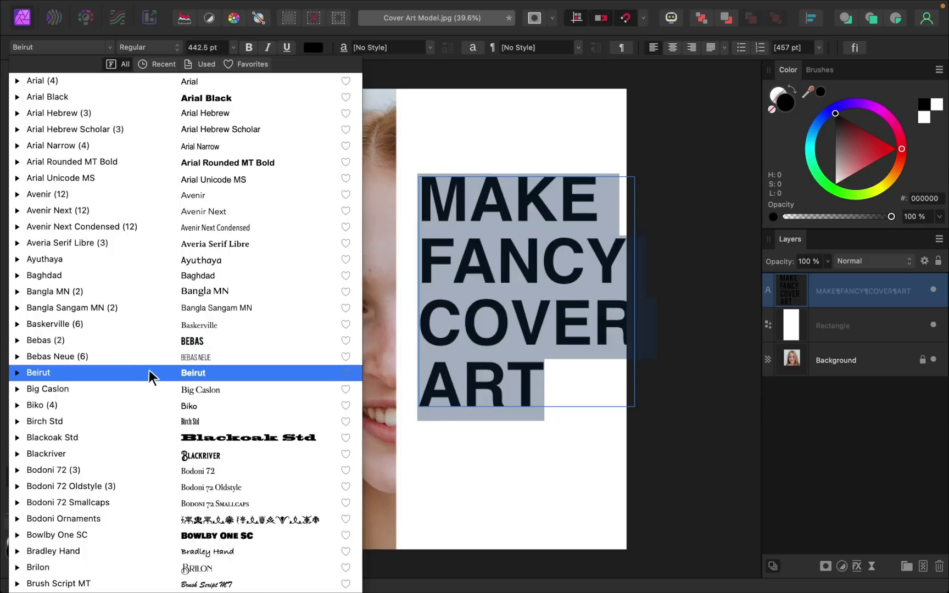
pyautogui.scroll(5, 149, 370)
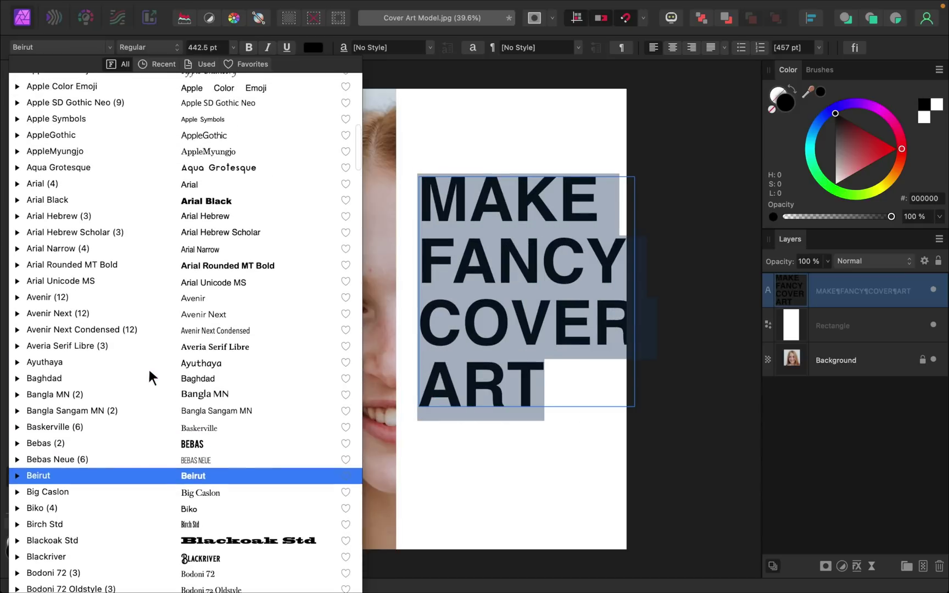
pyautogui.scroll(5, 148, 367)
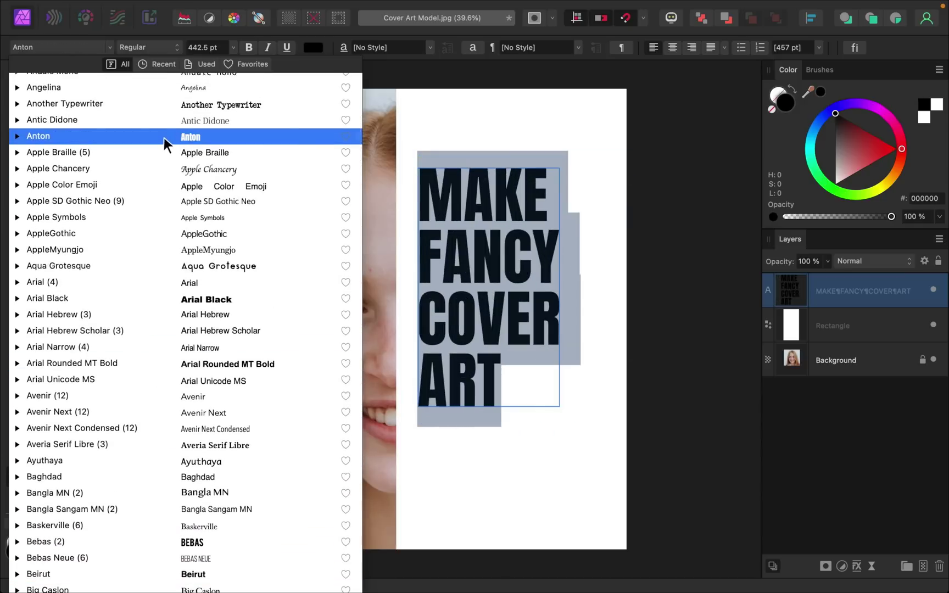
pyautogui.click(163, 136)
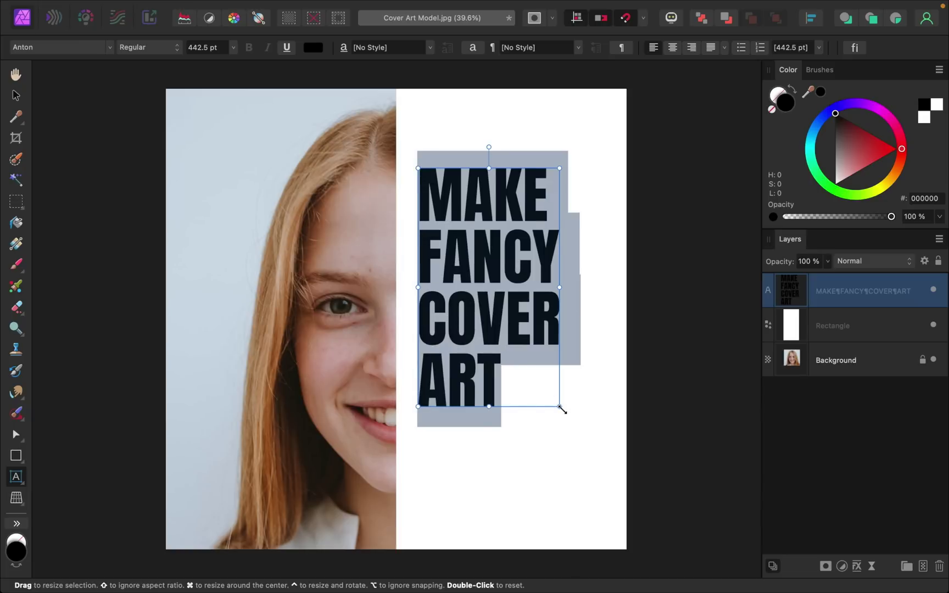
# Enlarge the Anton text to about 606 pt and narrow its frame to span the white half
pyautogui.moveTo(560, 407); pyautogui.dragTo(631, 482)
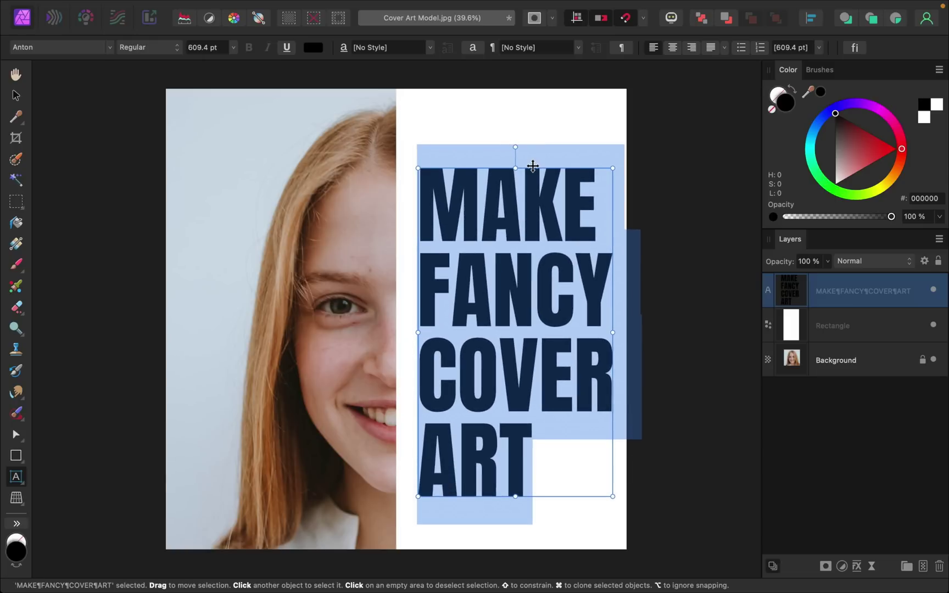
pyautogui.moveTo(531, 165); pyautogui.dragTo(518, 161)
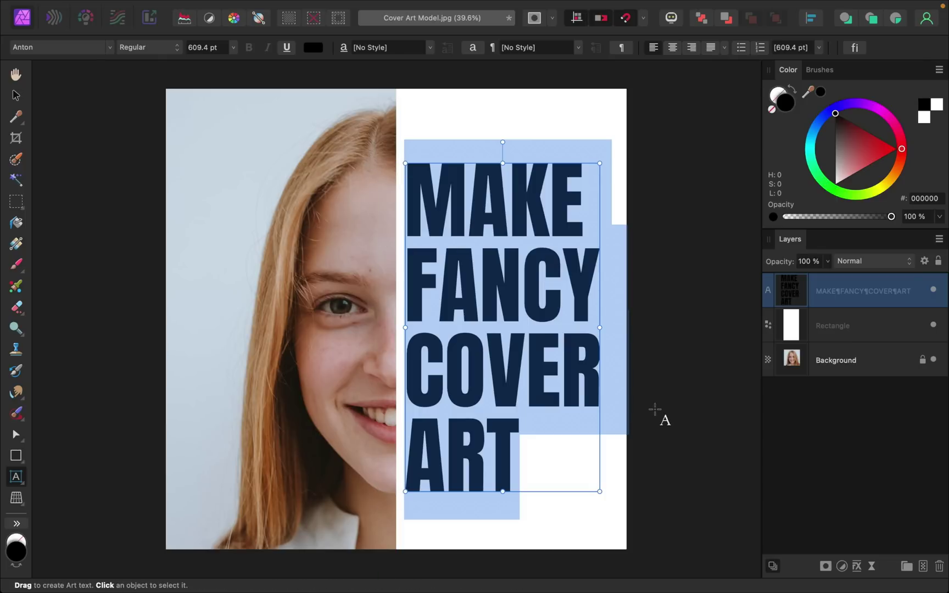
pyautogui.moveTo(601, 492); pyautogui.dragTo(598, 489)
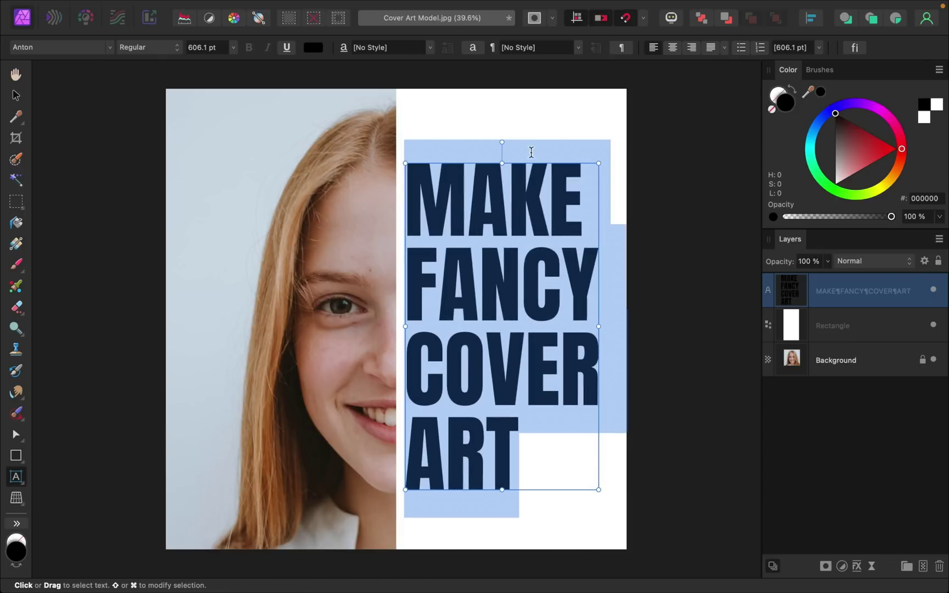
pyautogui.moveTo(530, 161); pyautogui.dragTo(527, 160)
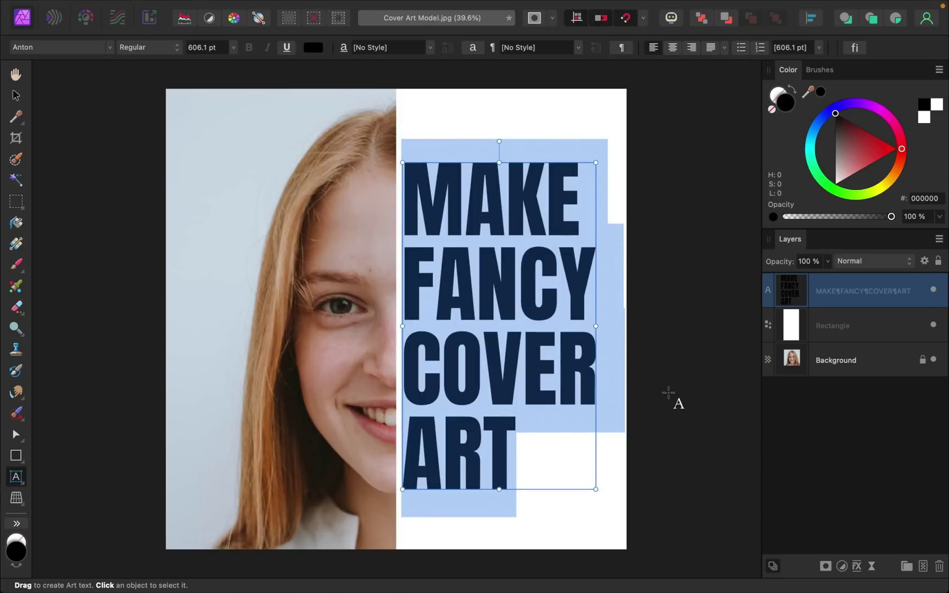
pyautogui.click(826, 444)
pyautogui.click(538, 338)
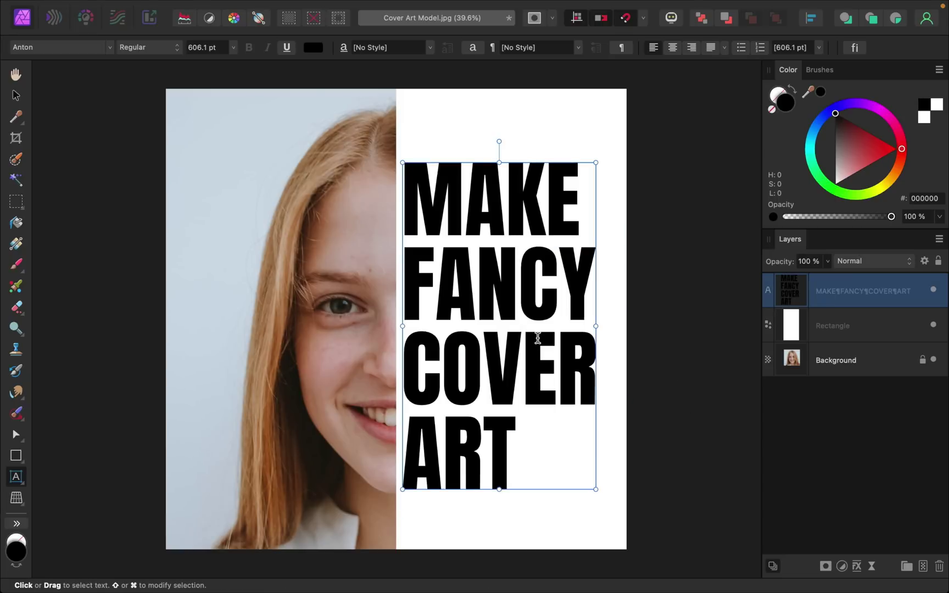
pyautogui.moveTo(596, 326)
pyautogui.mouseDown()
pyautogui.moveTo(578, 327)
pyautogui.moveTo(597, 326)
pyautogui.mouseUp()
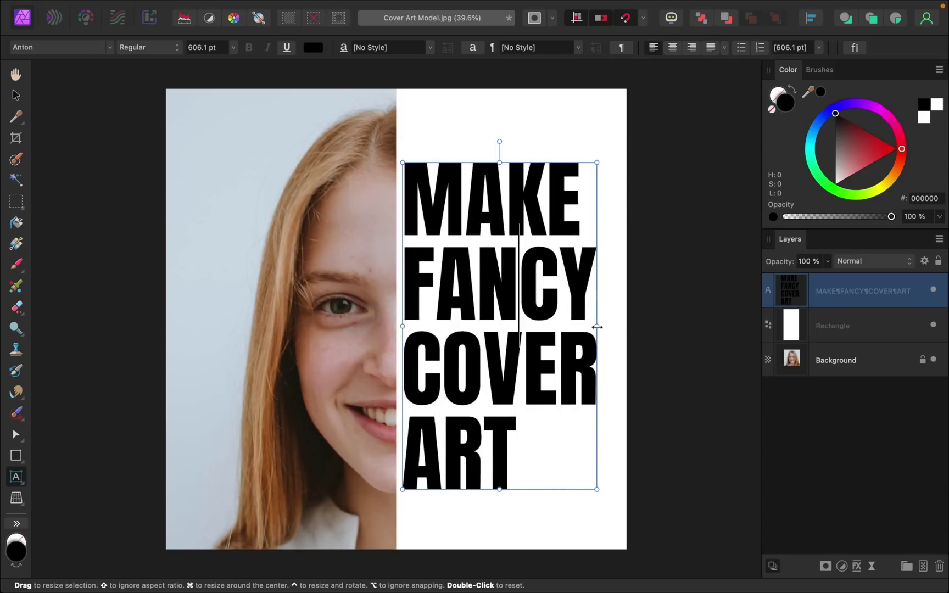
pyautogui.click(797, 436)
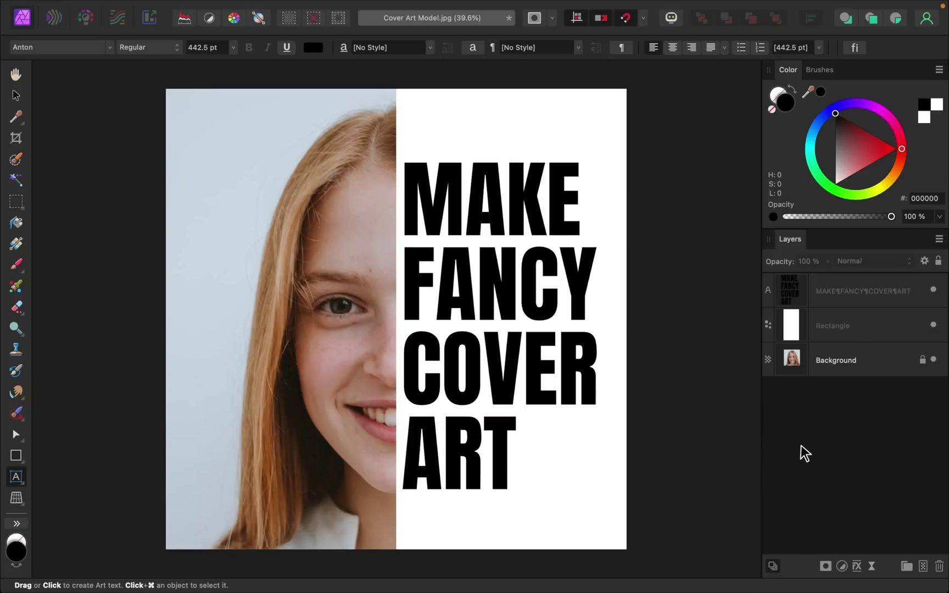
# Duplicate the Background photo layer and drag the copy up toward the text layer
pyautogui.click(833, 361)
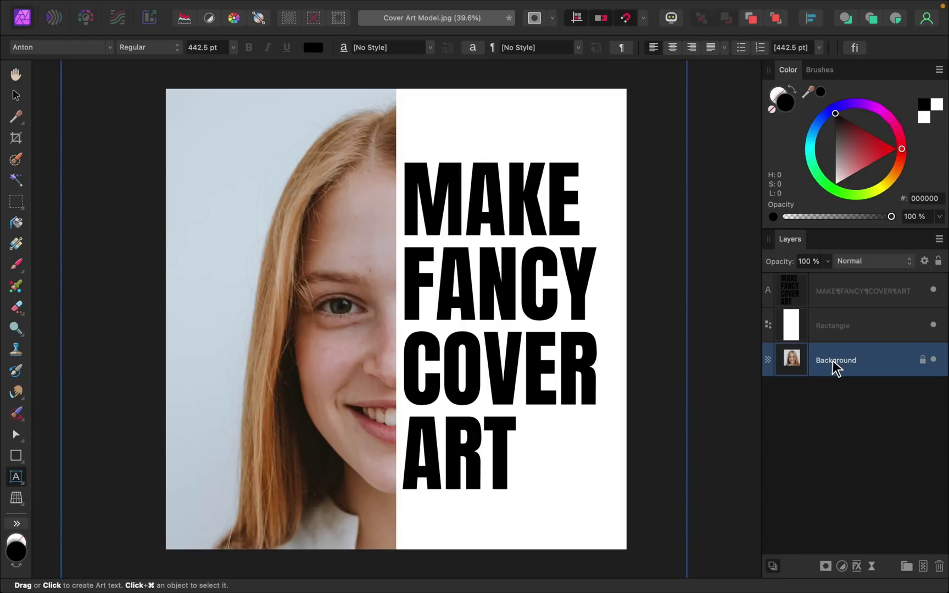
pyautogui.press('super+j')
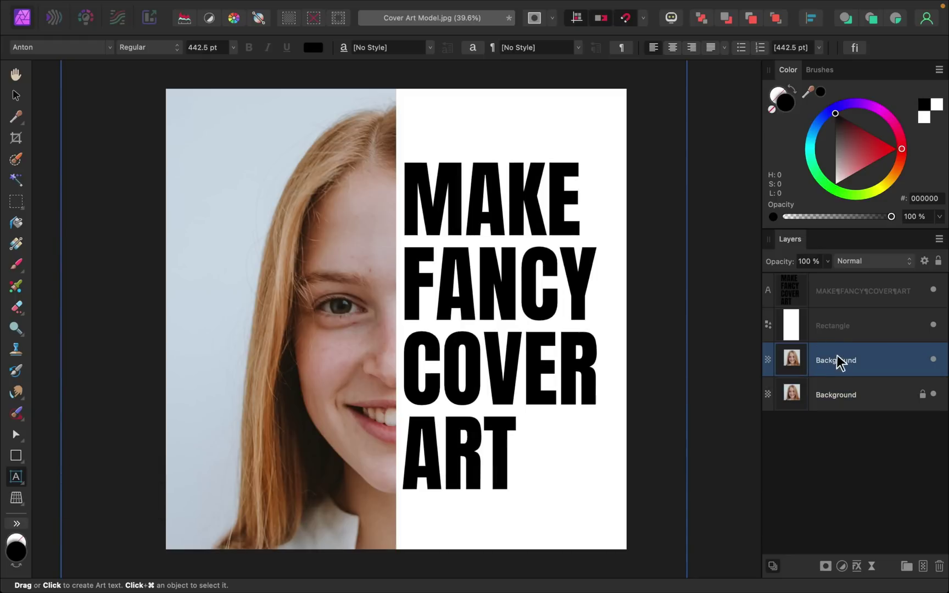
pyautogui.moveTo(826, 359); pyautogui.dragTo(824, 286)
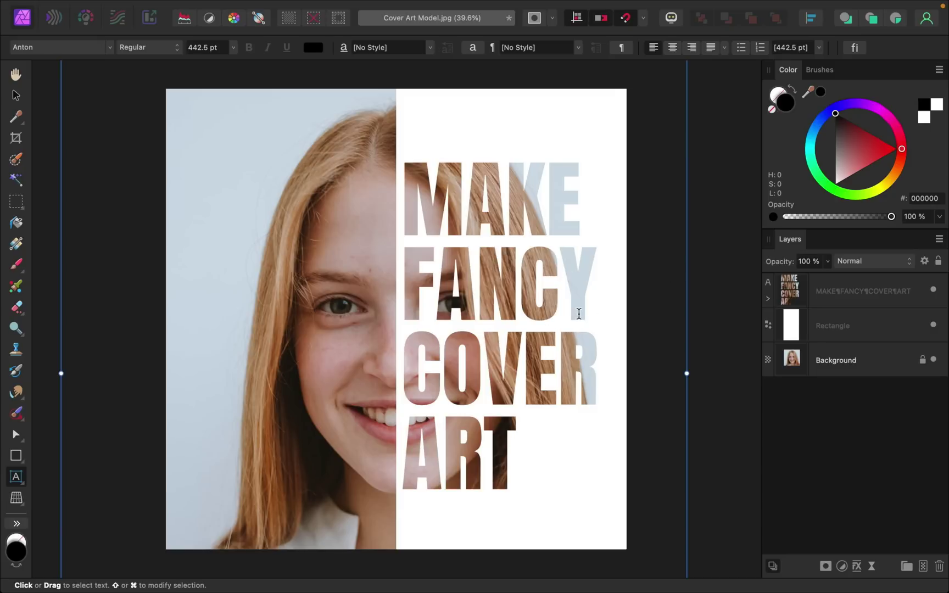
# Clip the photo copy inside the lettering and darken it with a Curves adjustment
pyautogui.moveTo(870, 359); pyautogui.dragTo(769, 308)
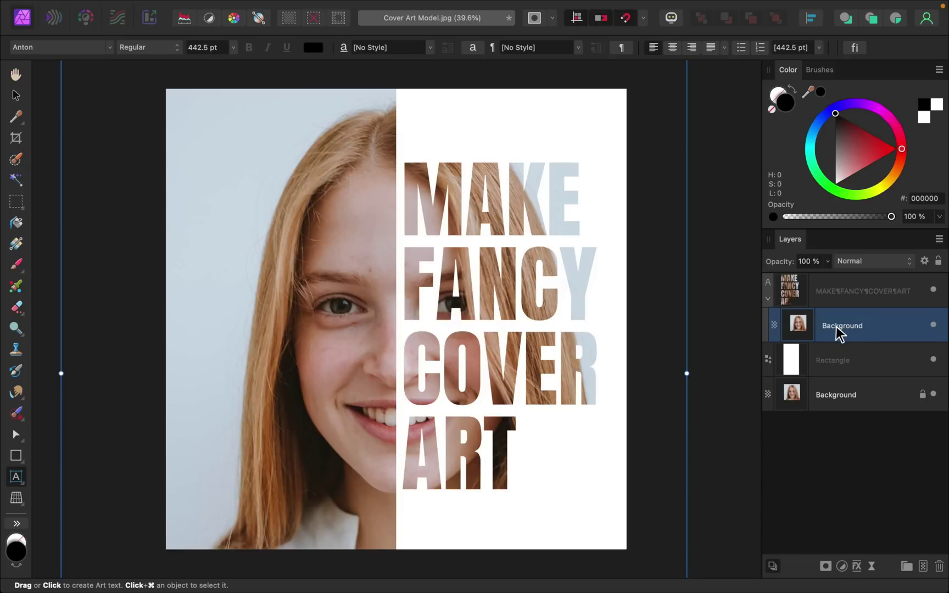
pyautogui.click(841, 566)
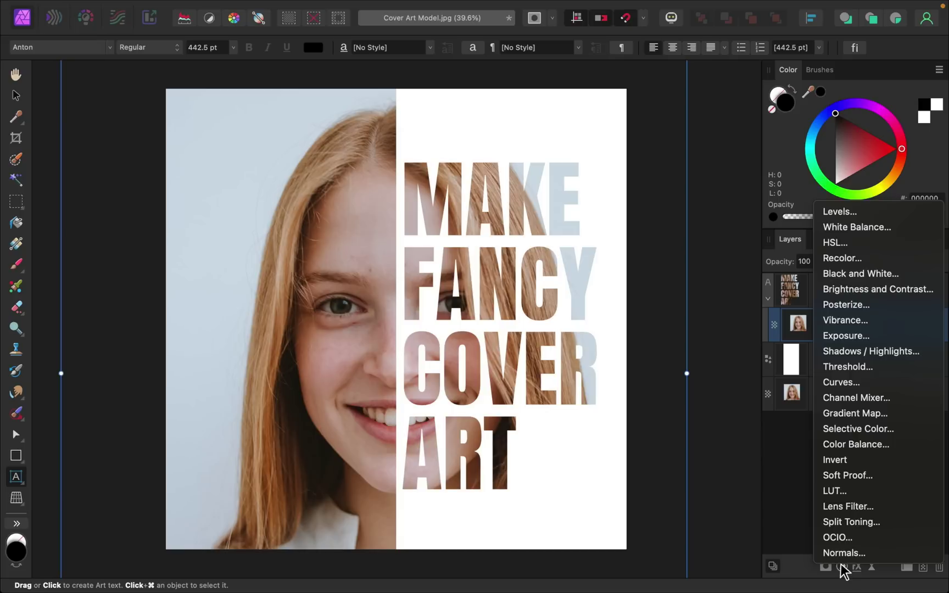
pyautogui.click(849, 384)
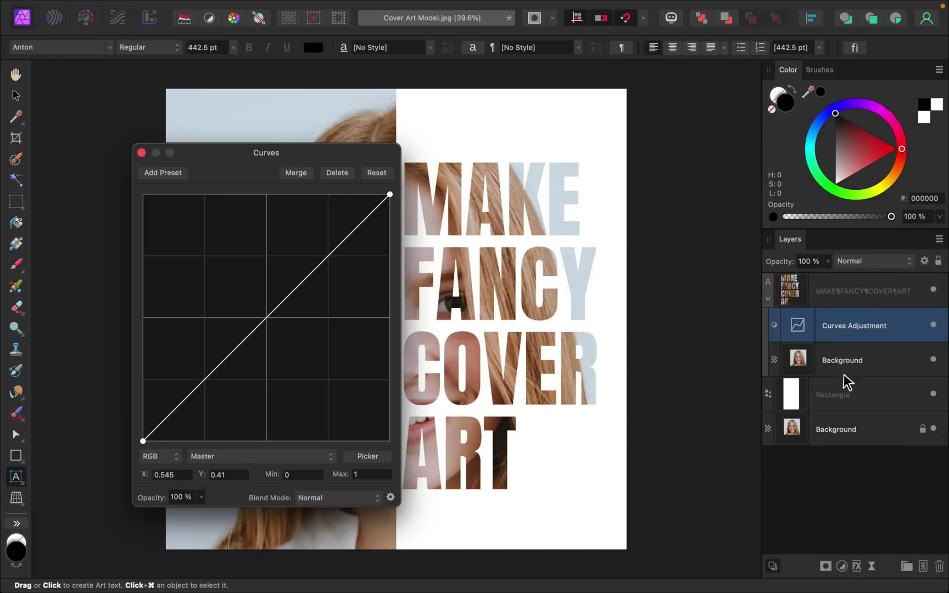
pyautogui.moveTo(354, 153); pyautogui.dragTo(762, 188)
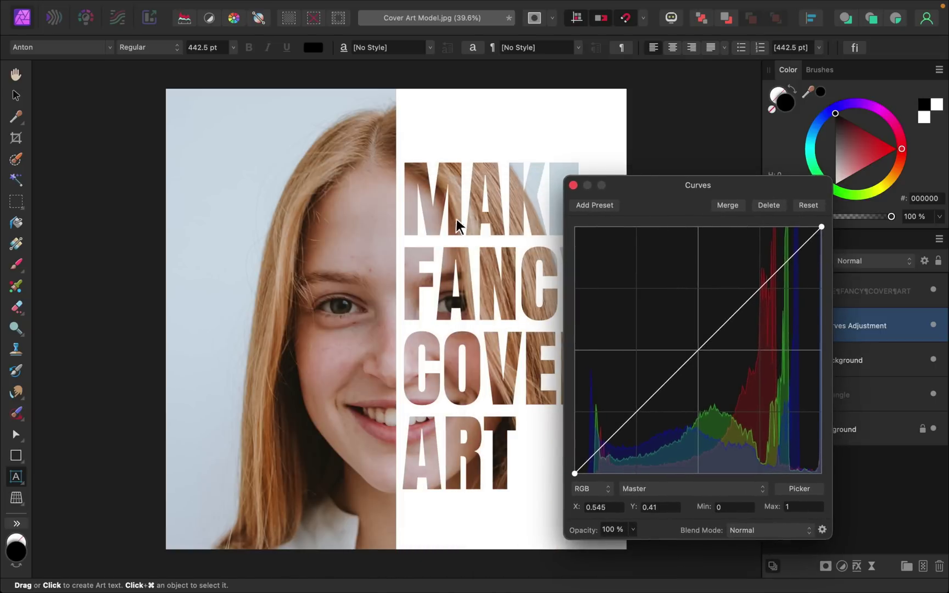
pyautogui.moveTo(700, 351); pyautogui.dragTo(711, 376)
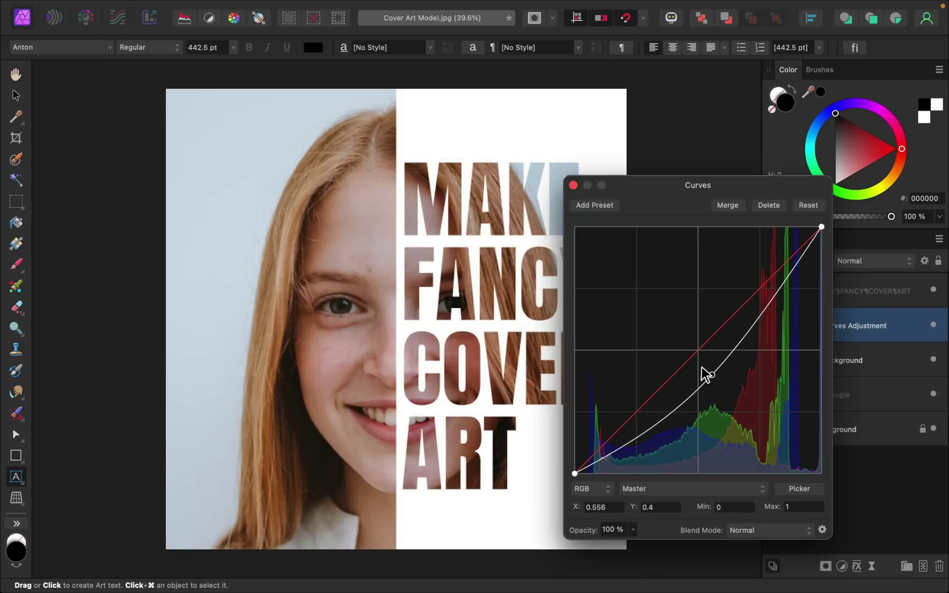
pyautogui.click(574, 186)
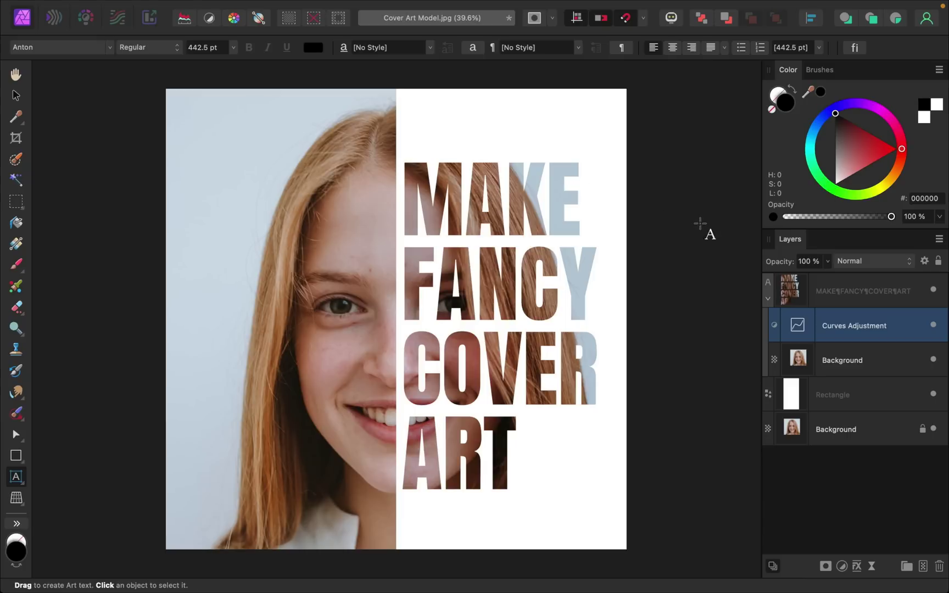
# Enable Inner Glow on the MAKE FANCY COVER ART text layer and widen its radius
pyautogui.click(843, 290)
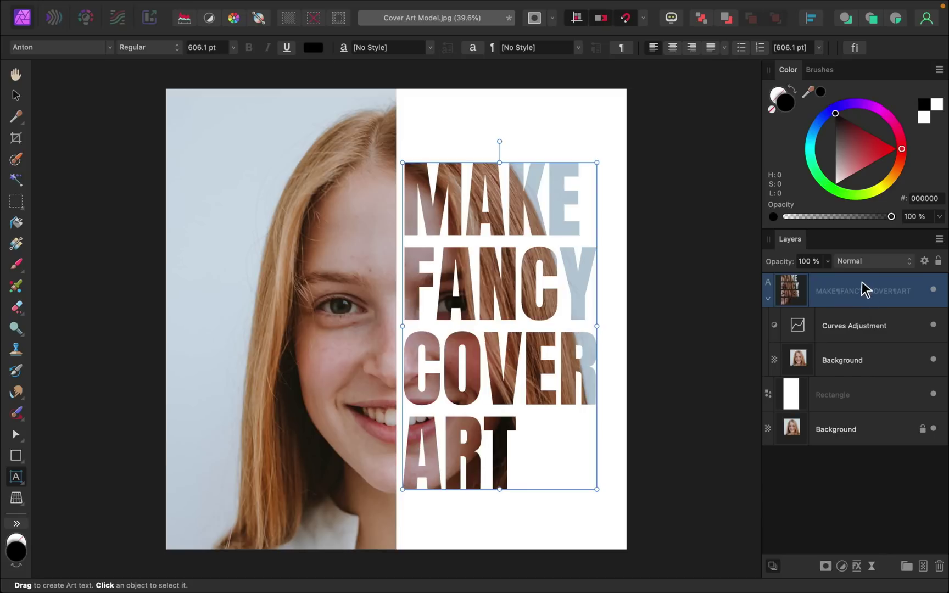
pyautogui.click(857, 567)
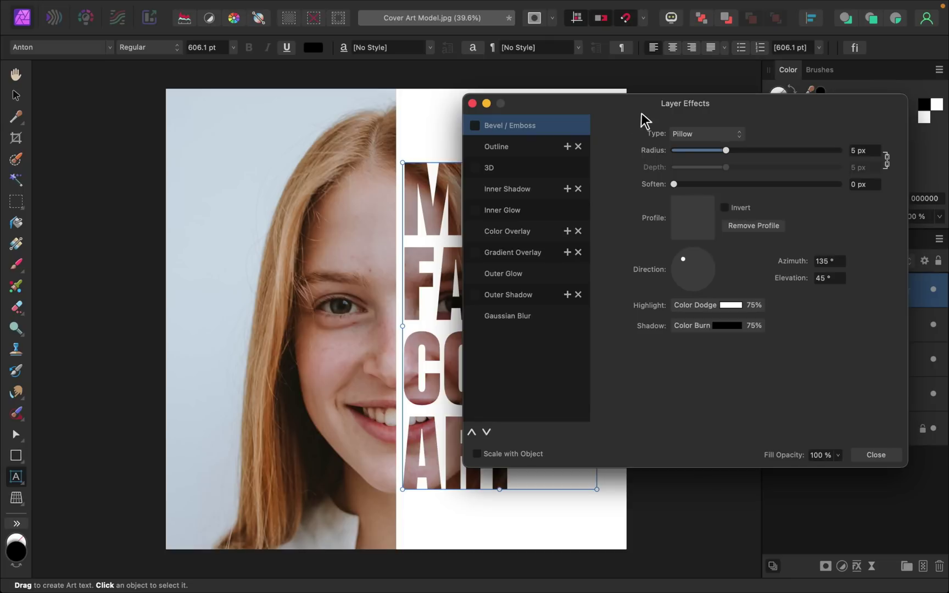
pyautogui.hscroll(5, 445, 253)
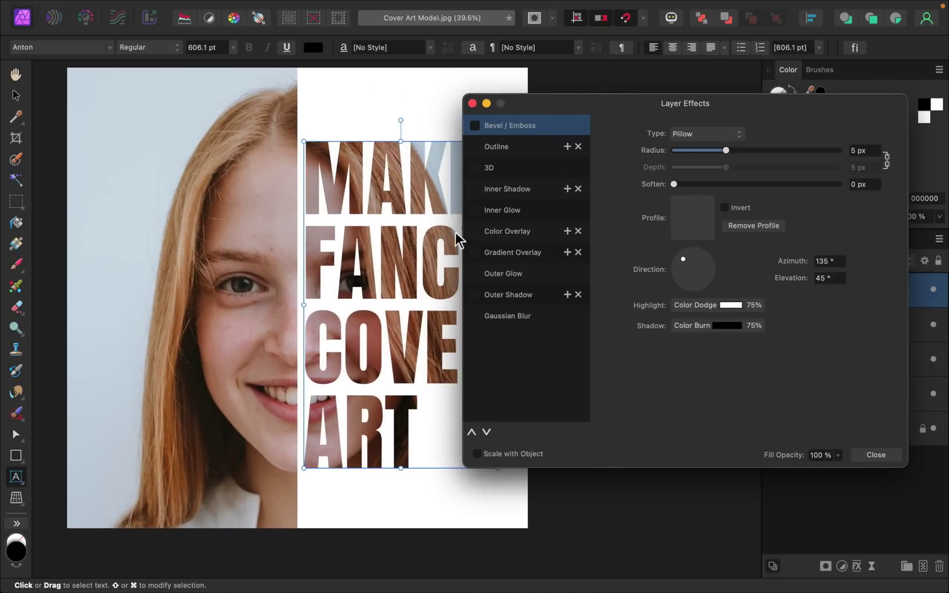
pyautogui.click(509, 209)
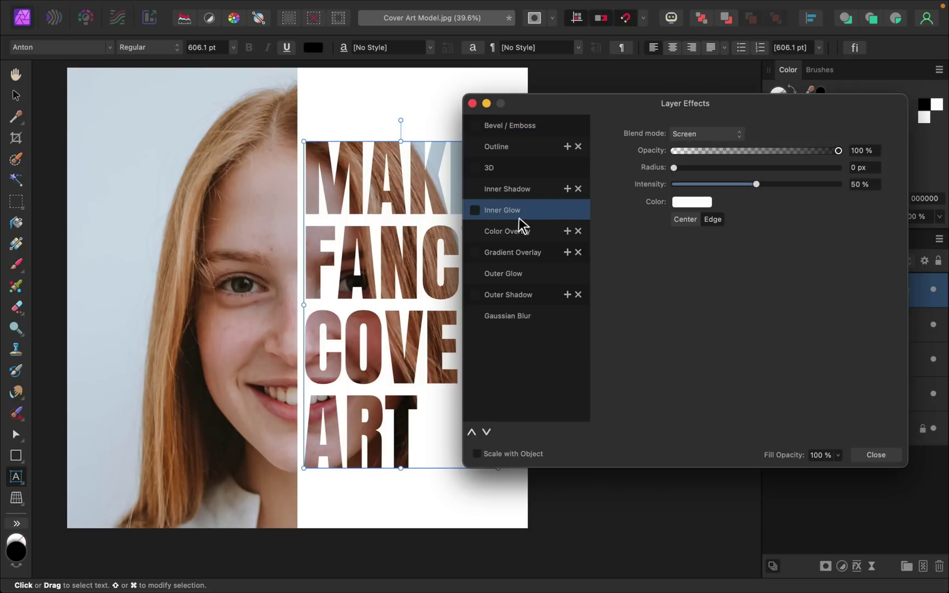
pyautogui.click(475, 210)
pyautogui.moveTo(674, 168); pyautogui.dragTo(785, 168)
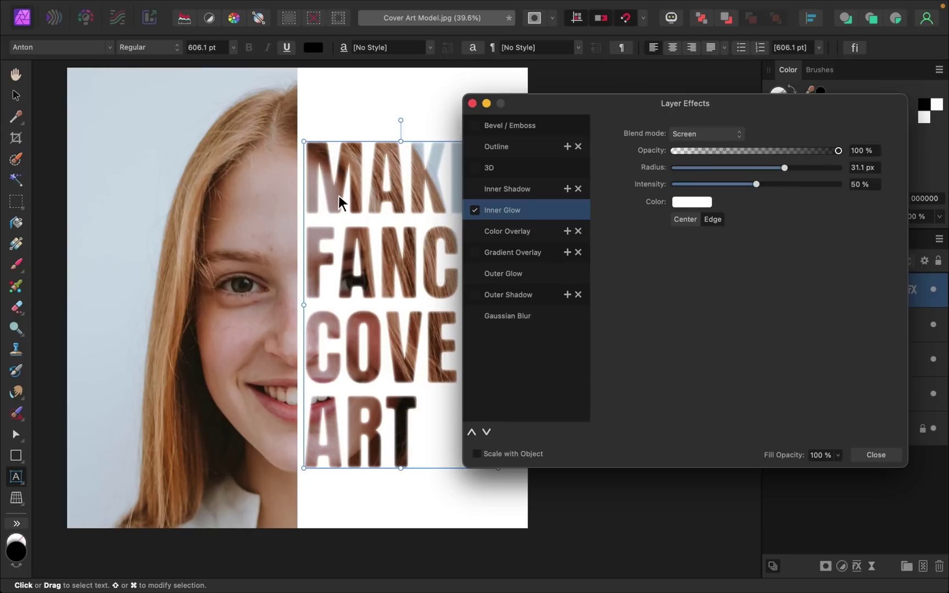
# Make the inner glow black in Multiply mode at 40.5 px radius and 17% opacity
pyautogui.click(685, 204)
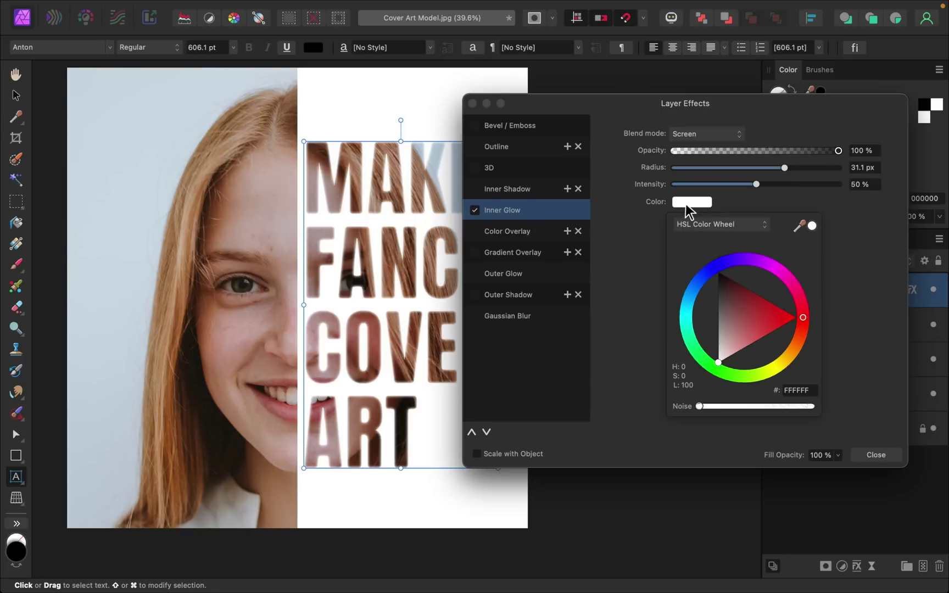
pyautogui.moveTo(729, 294); pyautogui.dragTo(715, 261)
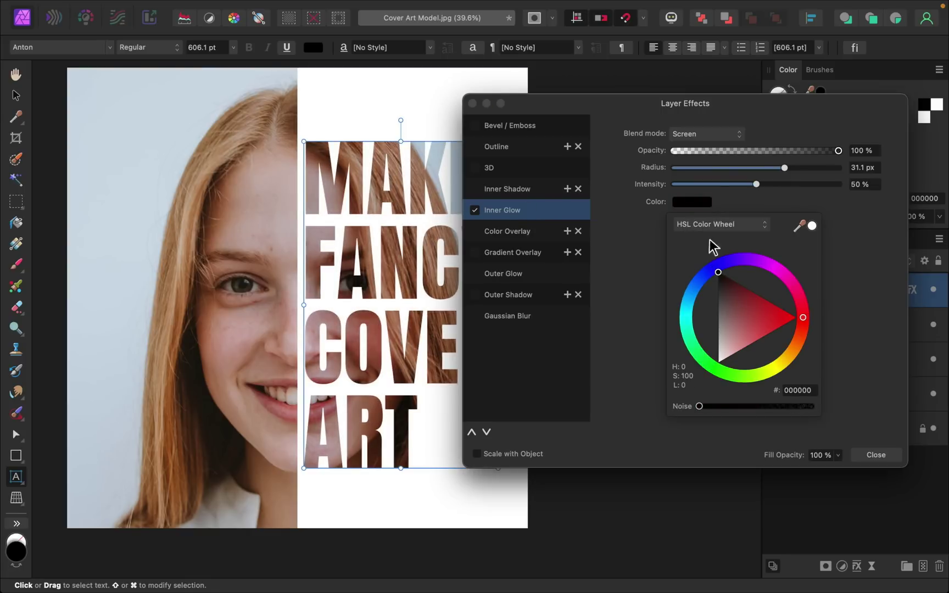
pyautogui.click(703, 134)
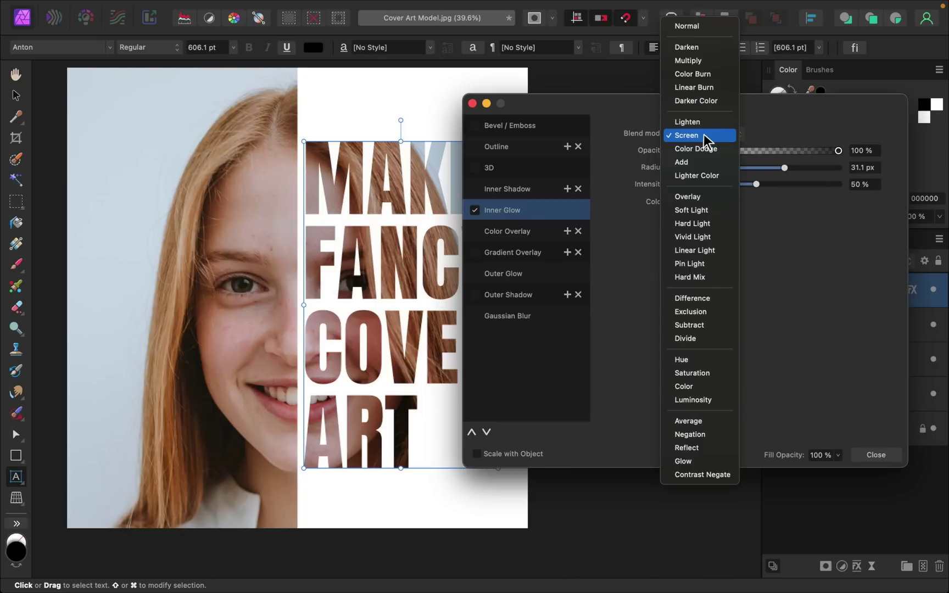
pyautogui.click(709, 64)
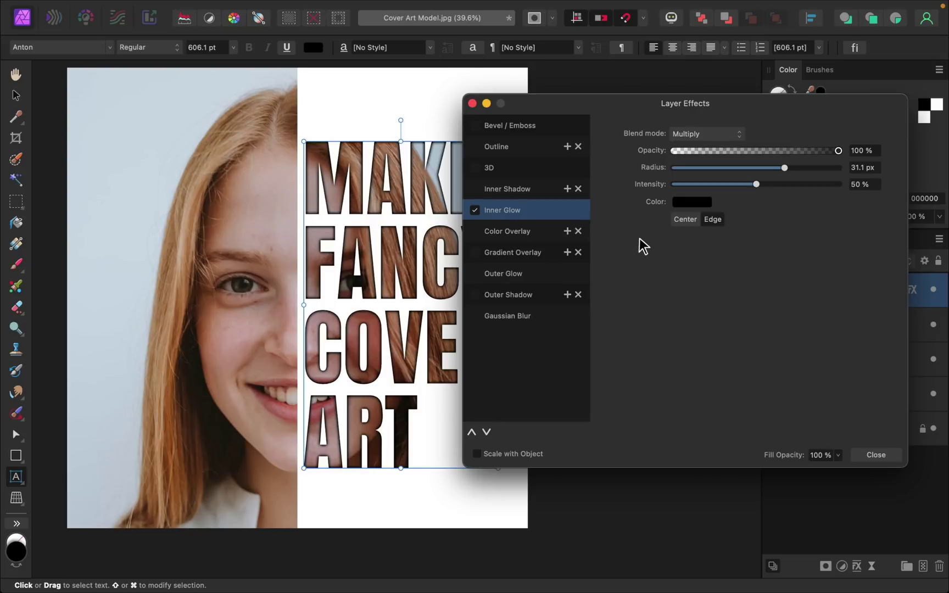
pyautogui.moveTo(785, 168); pyautogui.dragTo(701, 156)
pyautogui.moveTo(576, 102); pyautogui.dragTo(616, 101)
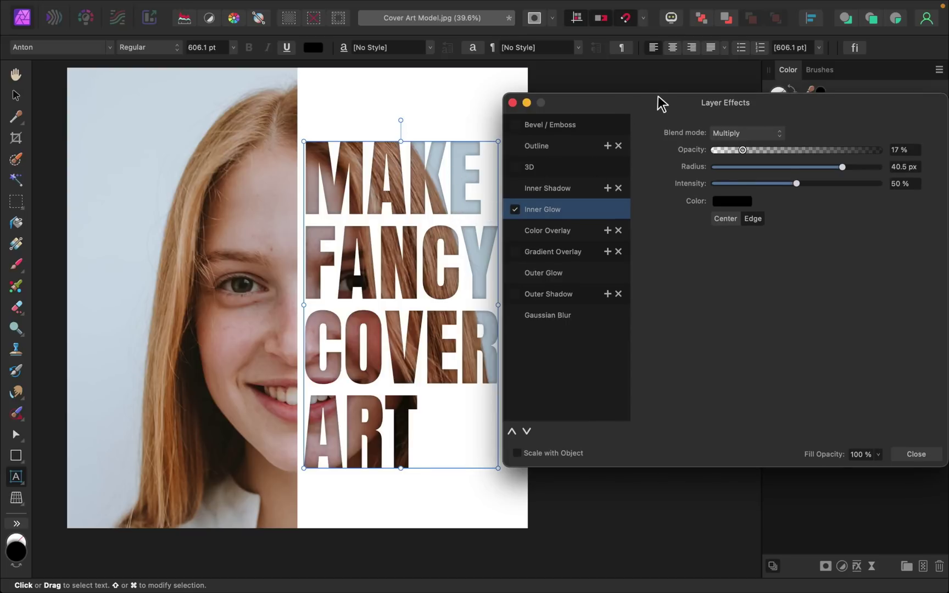
pyautogui.moveTo(662, 103); pyautogui.dragTo(599, 103)
pyautogui.click(840, 452)
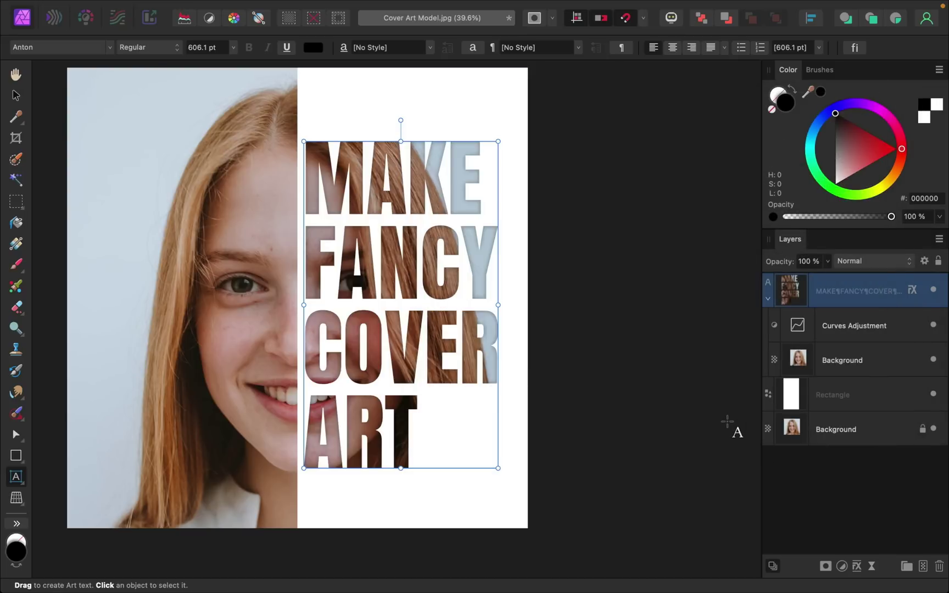
pyautogui.hscroll(-5, 728, 422)
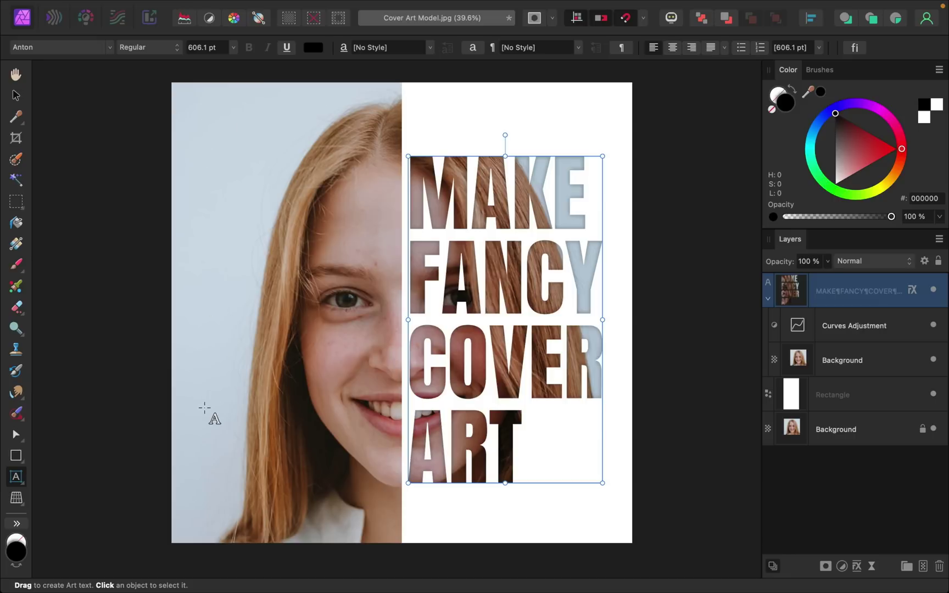
# Draw an inset rectangle with no fill and a 31 pt white stroke, nudged slightly up
pyautogui.click(16, 455)
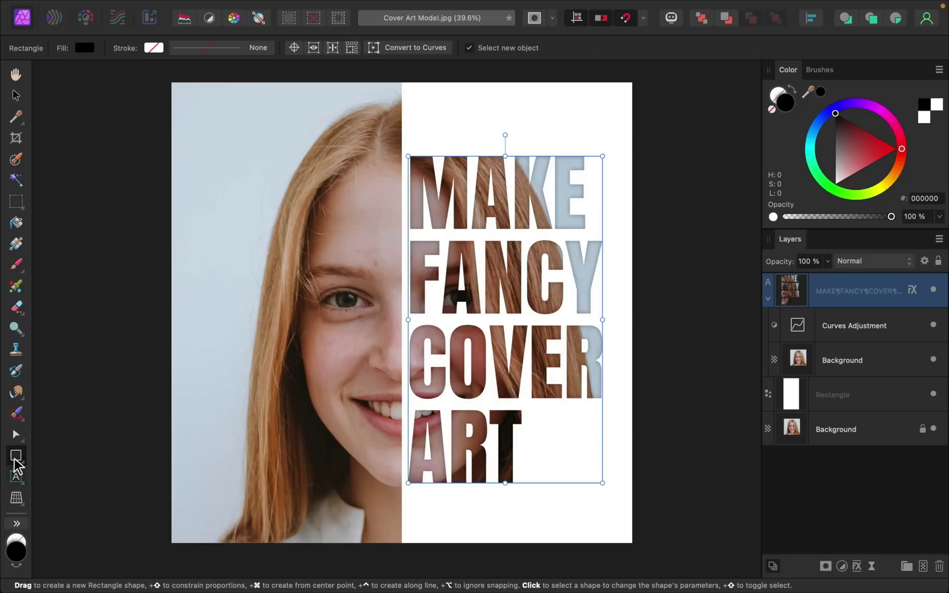
pyautogui.moveTo(198, 111); pyautogui.dragTo(617, 520)
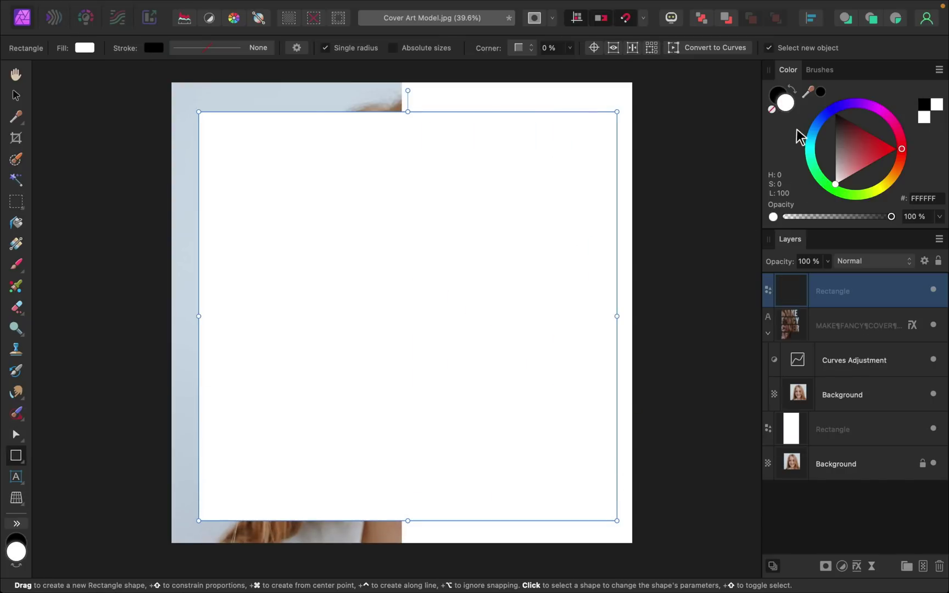
pyautogui.click(771, 110)
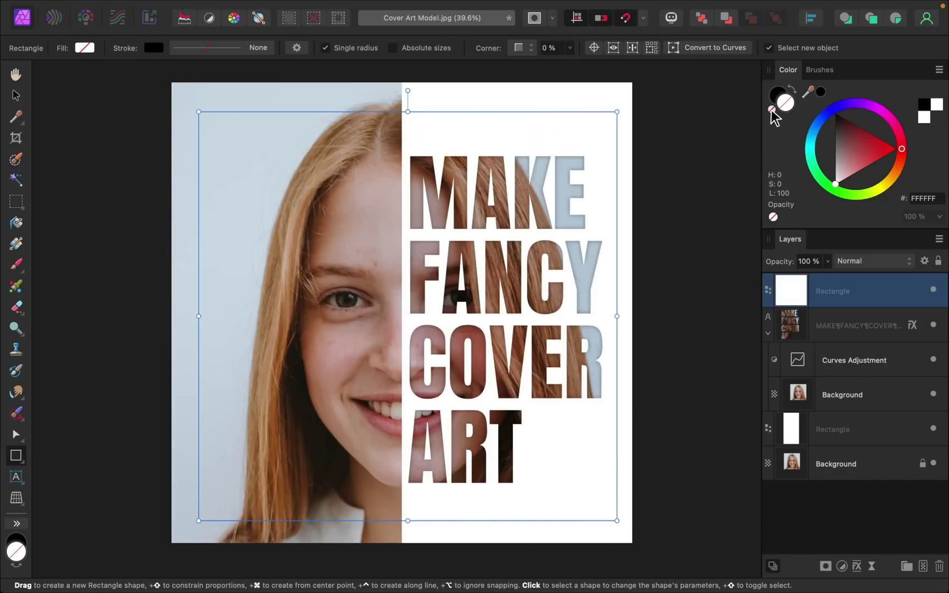
pyautogui.click(777, 96)
pyautogui.moveTo(837, 121); pyautogui.dragTo(834, 187)
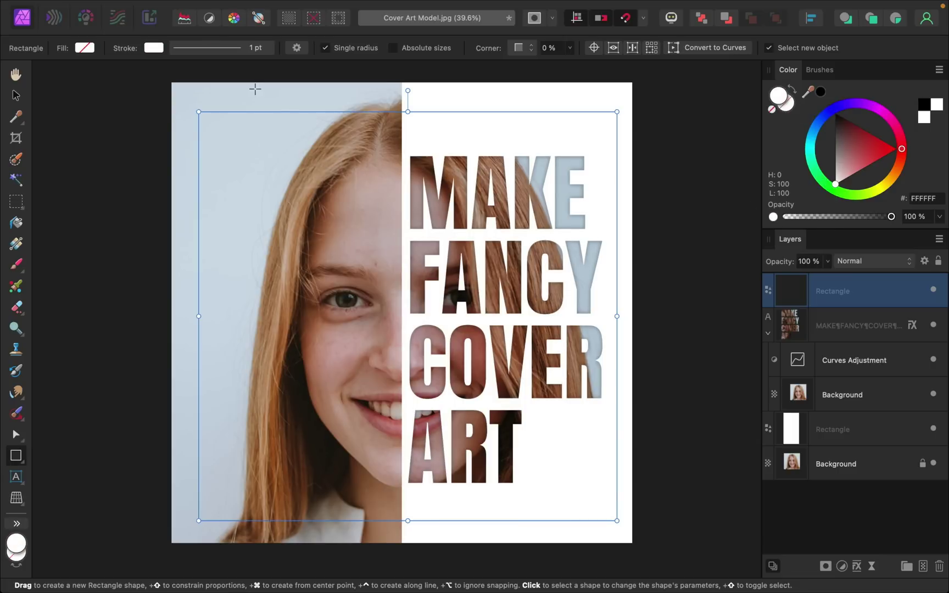
pyautogui.click(215, 45)
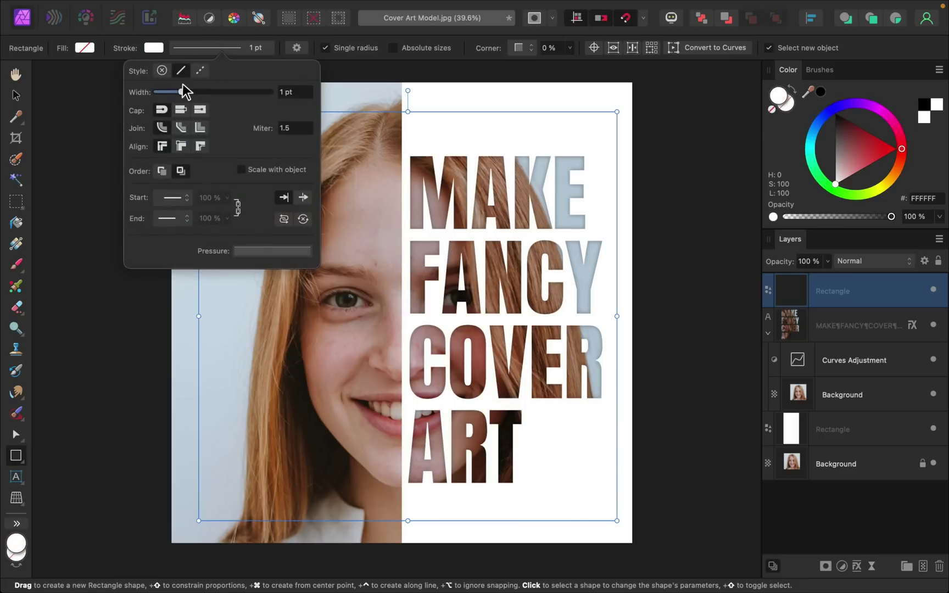
pyautogui.moveTo(180, 89); pyautogui.dragTo(233, 95)
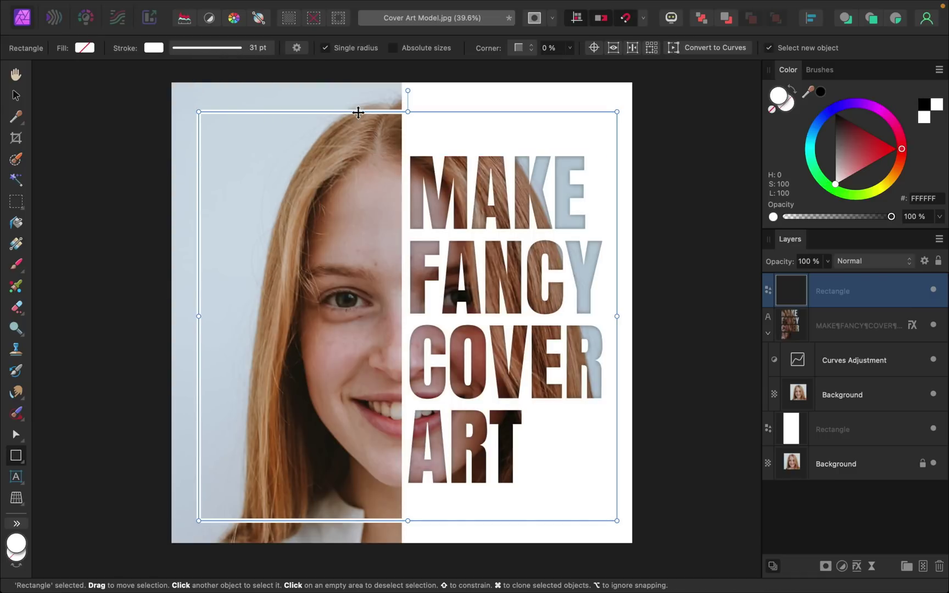
pyautogui.moveTo(358, 112); pyautogui.dragTo(359, 110)
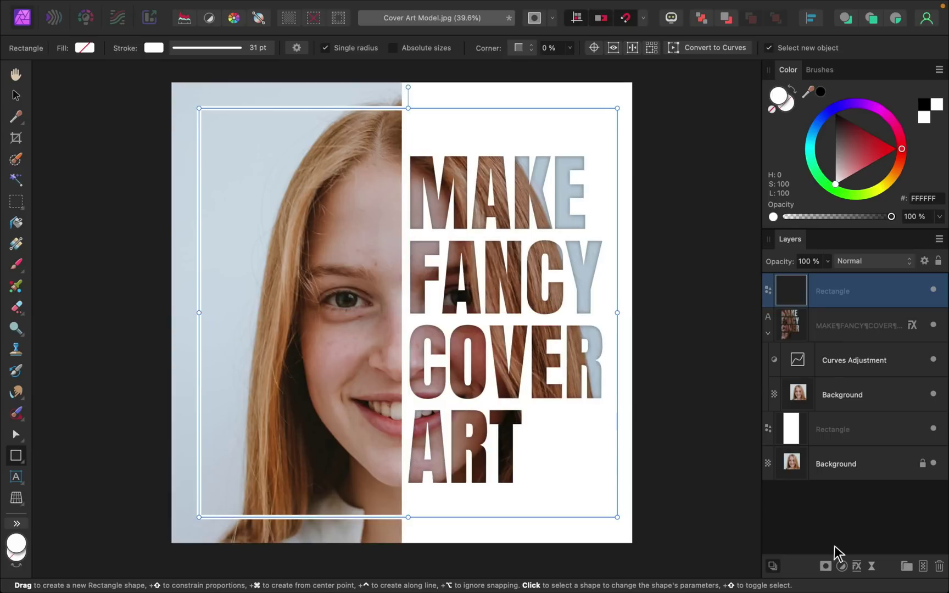